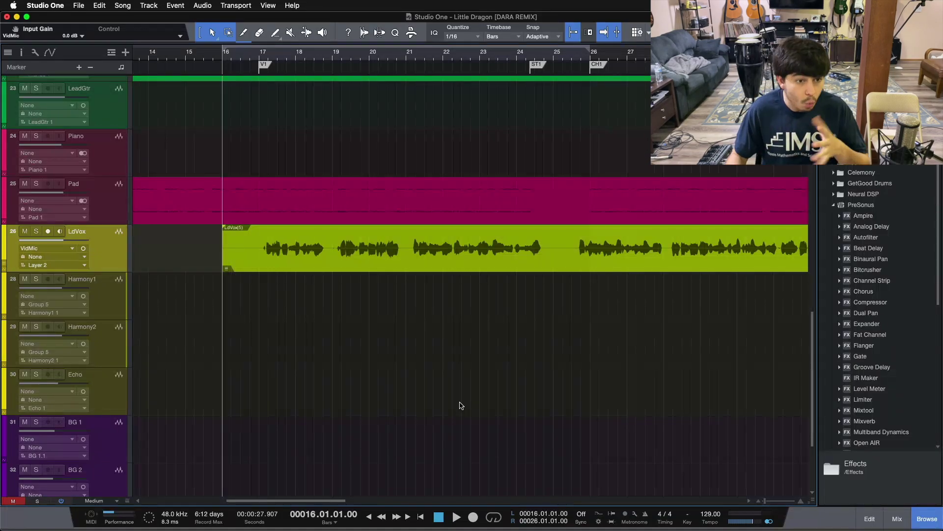
Expand the LdVox track's layers and add a new empty LdVox 3 layer.
{"action": "right_click", "coordinate": [110, 254]}
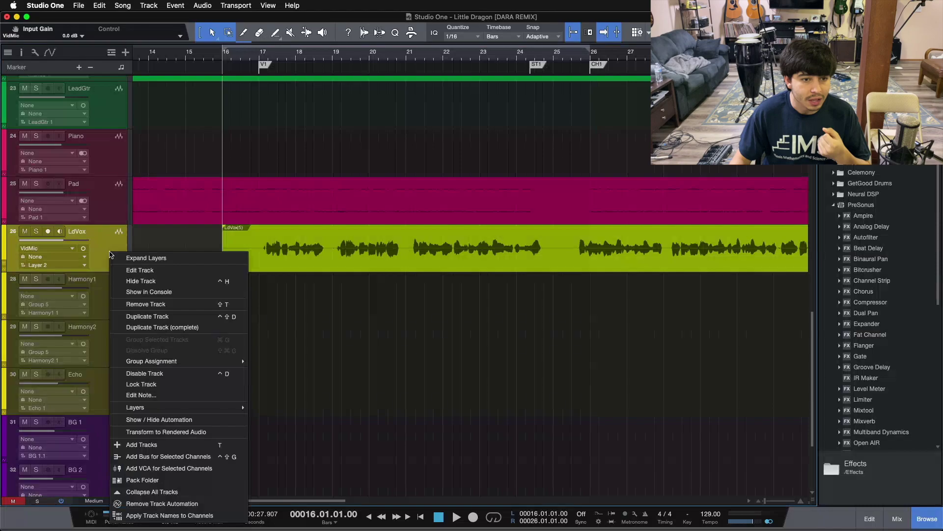
{"action": "left_click", "coordinate": [116, 258]}
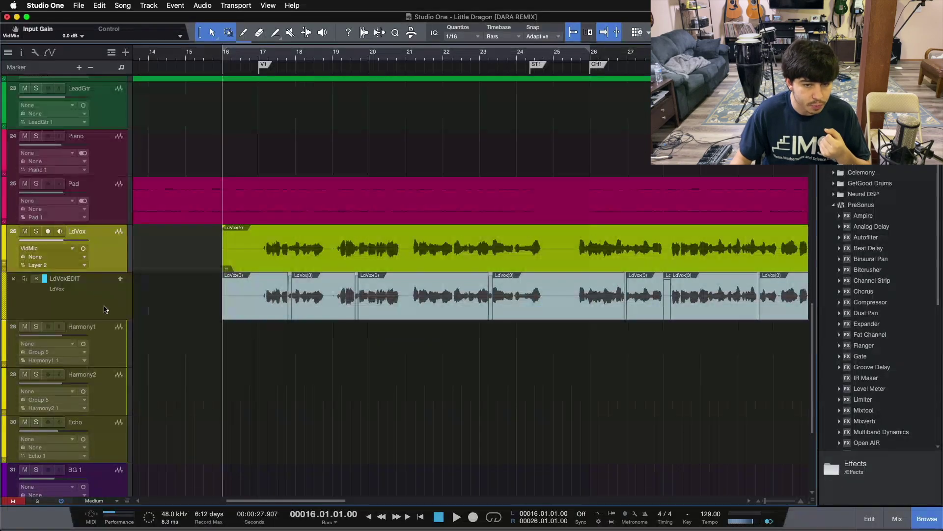
{"action": "right_click", "coordinate": [99, 249]}
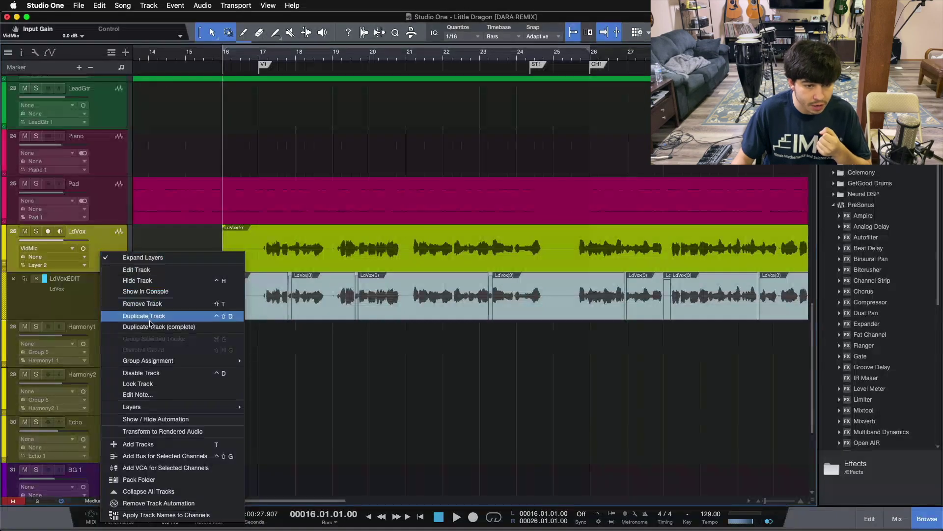
{"action": "mouse_move", "coordinate": [157, 408]}
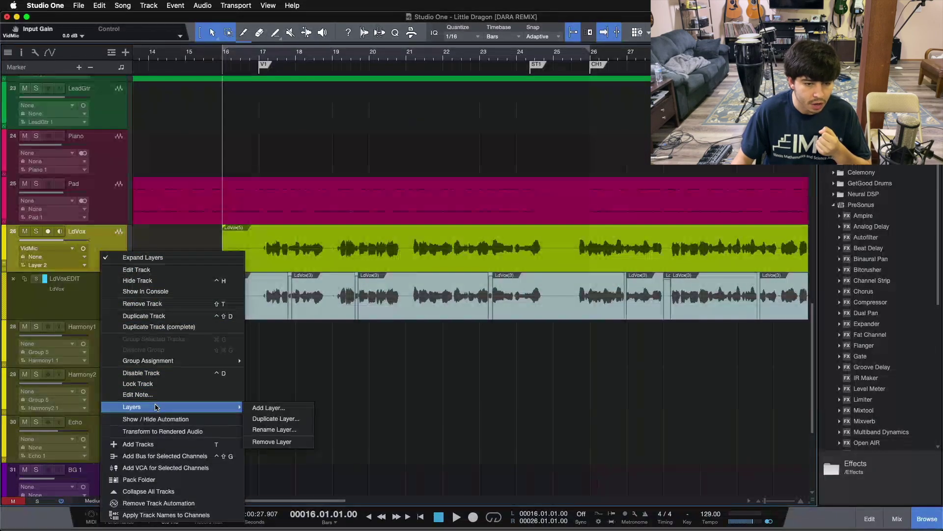
{"action": "left_click", "coordinate": [251, 410]}
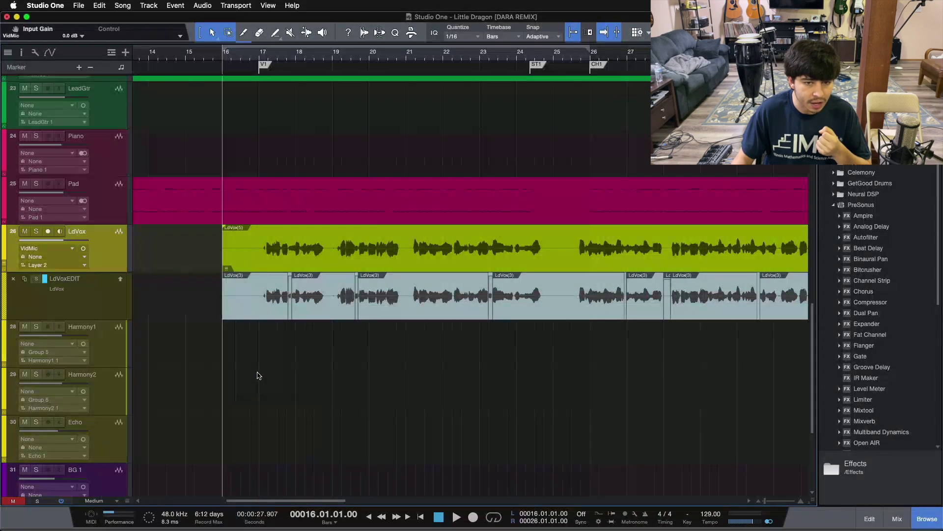
{"action": "left_click", "coordinate": [509, 180]}
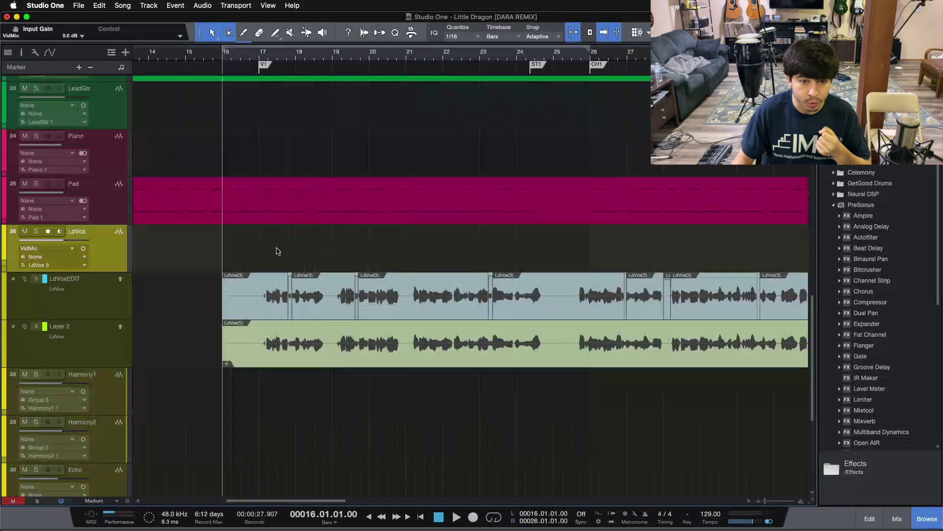
Mark bars 16–21, re-expand the LdVox layers, and make Layer 2's take active.
{"action": "left_click_drag", "start_coordinate": [224, 246], "coordinate": [406, 255]}
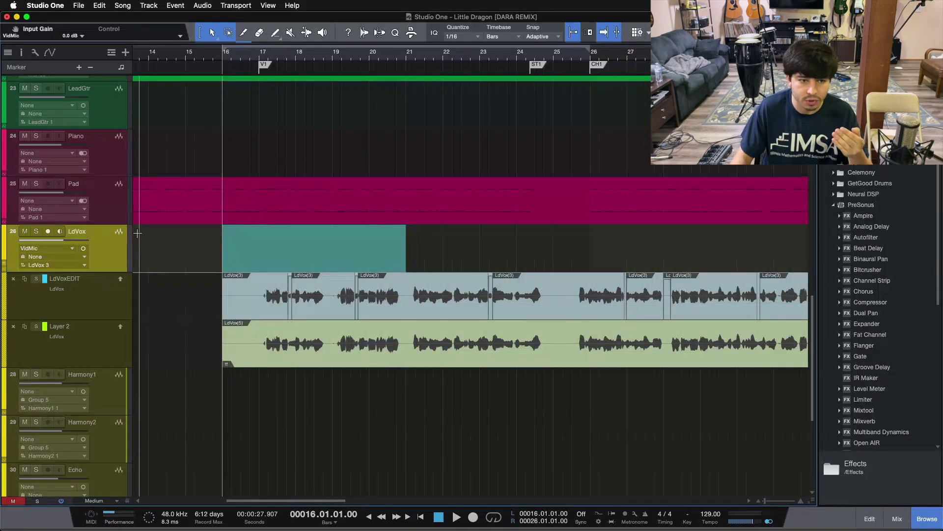
{"action": "right_click", "coordinate": [118, 240]}
{"action": "left_click", "coordinate": [140, 244]}
{"action": "right_click", "coordinate": [117, 245]}
{"action": "left_click", "coordinate": [122, 249]}
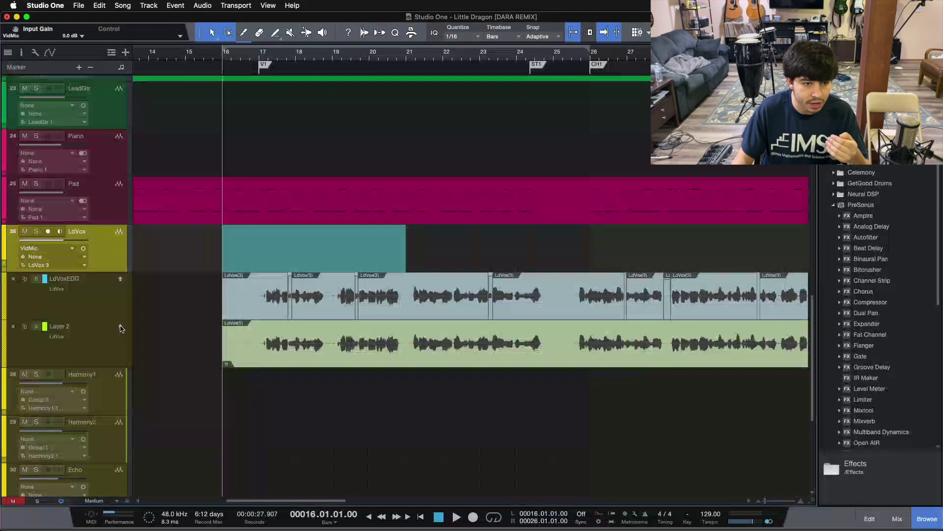
{"action": "left_click", "coordinate": [120, 327]}
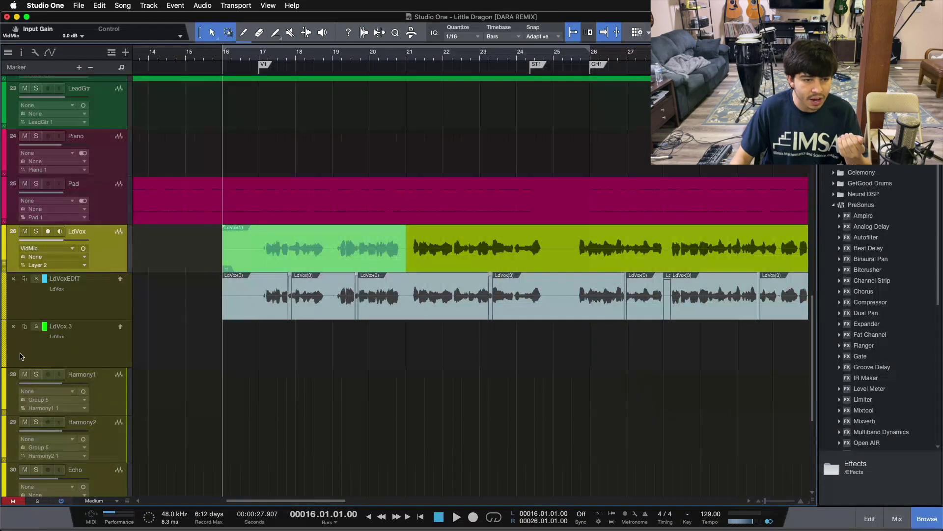
Delete the empty LdVox 3 layer and collapse LdVox to a single lane showing Layer 2.
{"action": "left_click", "coordinate": [13, 326]}
{"action": "right_click", "coordinate": [121, 259]}
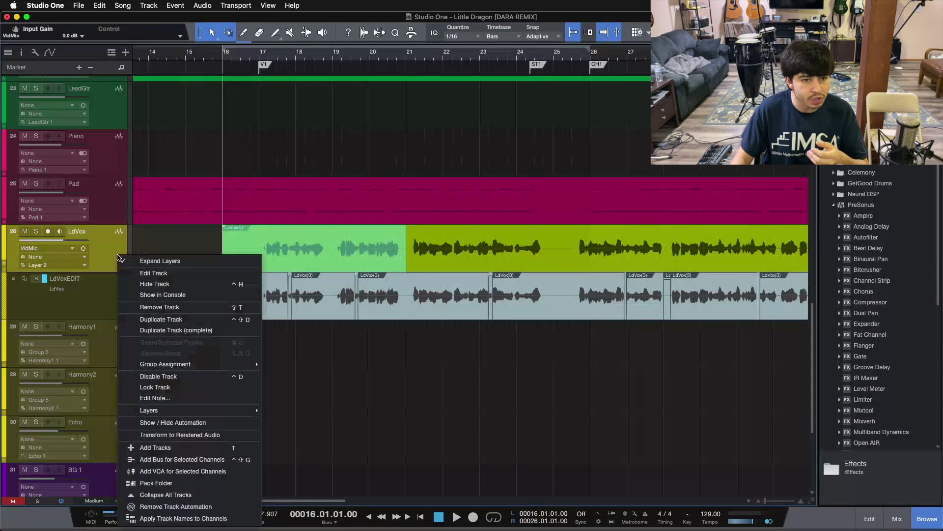
{"action": "left_click", "coordinate": [148, 259]}
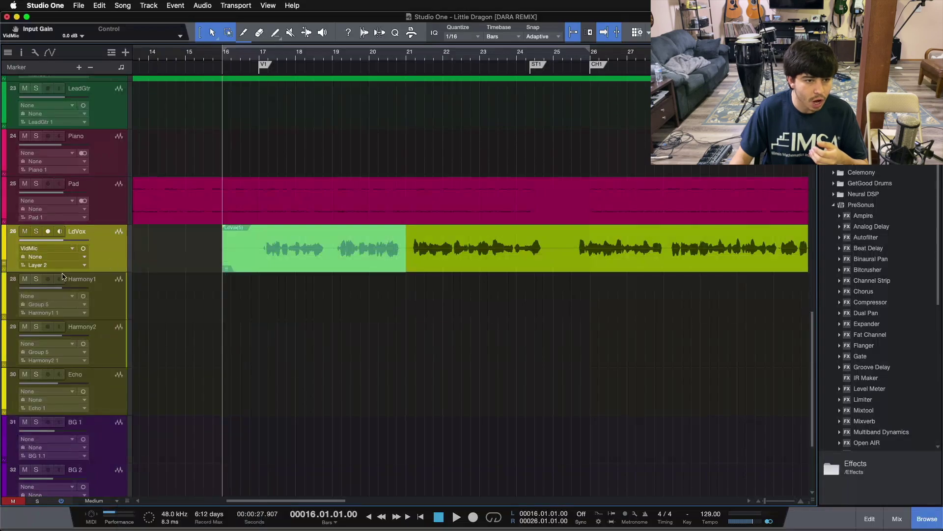
{"action": "left_click", "coordinate": [4, 266]}
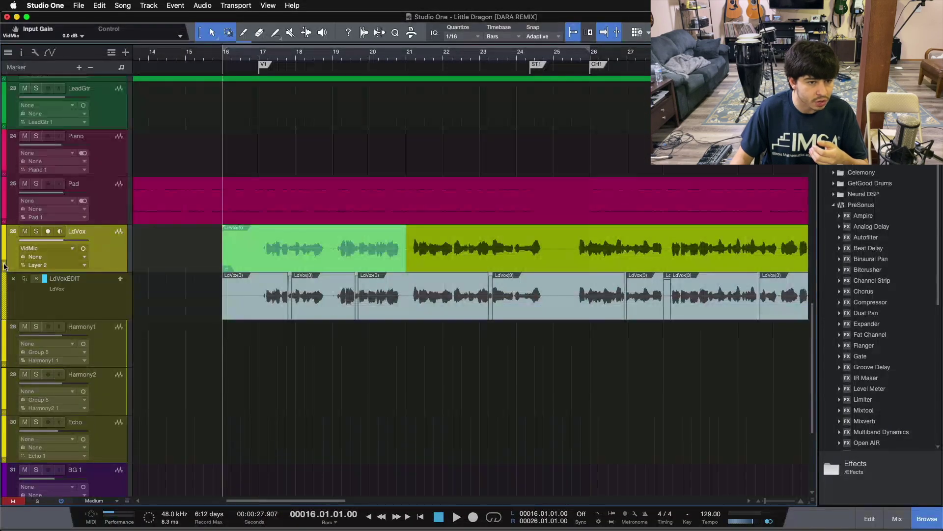
{"action": "left_click", "coordinate": [5, 265]}
{"action": "right_click", "coordinate": [102, 254]}
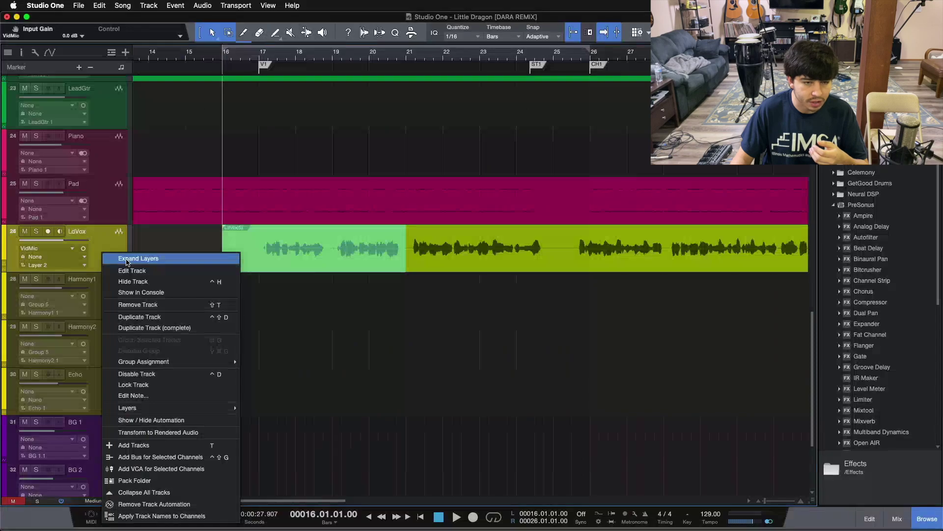
{"action": "mouse_move", "coordinate": [216, 408]}
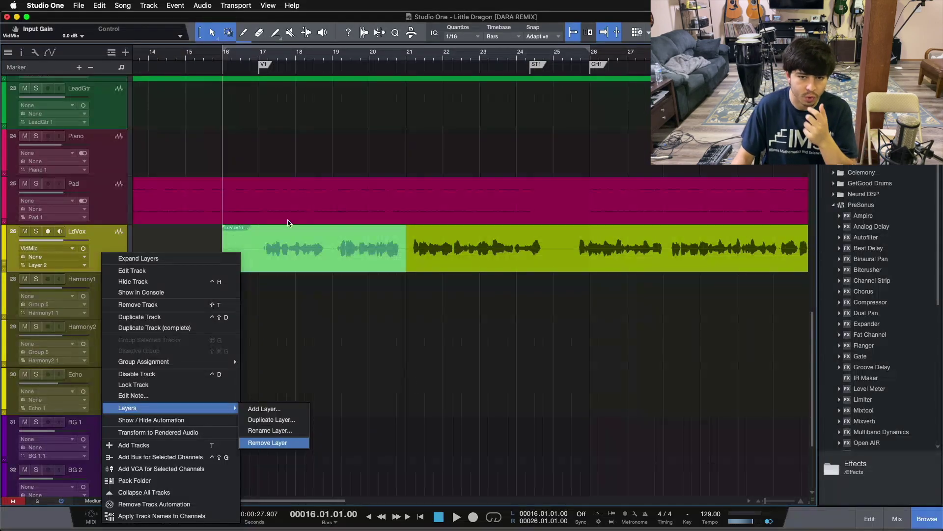
{"action": "left_click", "coordinate": [437, 391]}
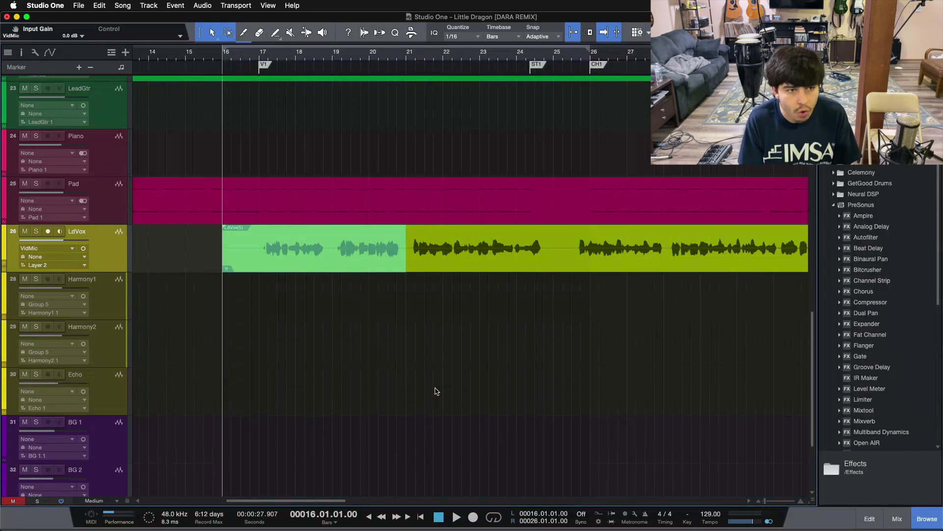
{"action": "scroll", "coordinate": [436, 389], "scroll_direction": "up", "scroll_amount": 15}
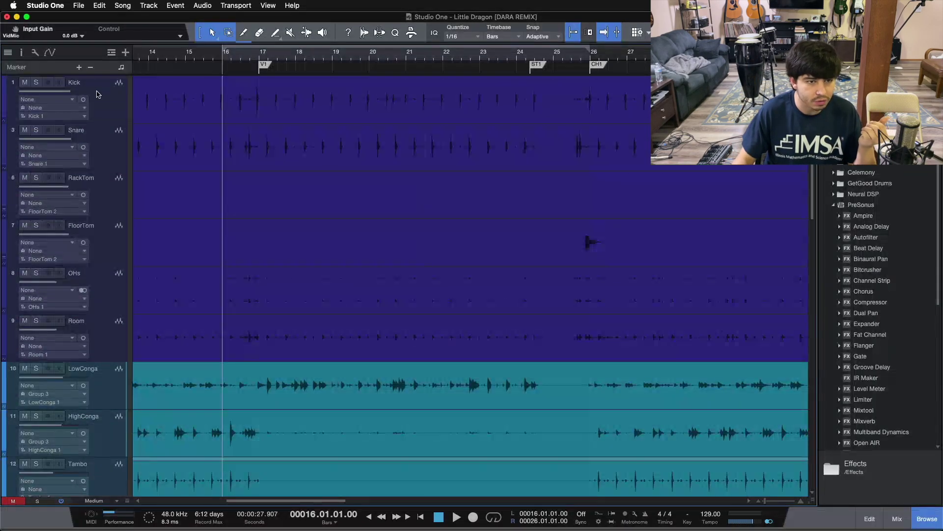
{"action": "left_click", "coordinate": [107, 339], "text": "shift"}
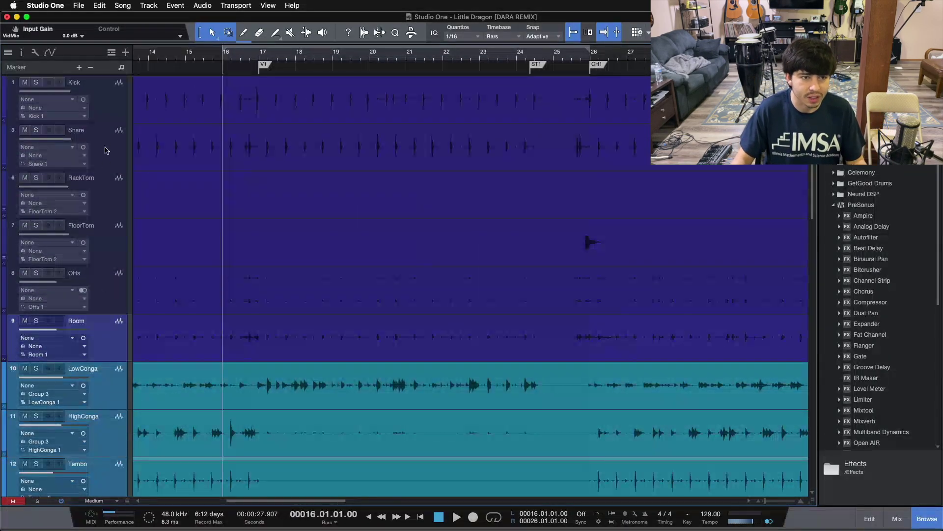
{"action": "left_click", "coordinate": [105, 116]}
{"action": "left_click", "coordinate": [107, 322], "text": "shift"}
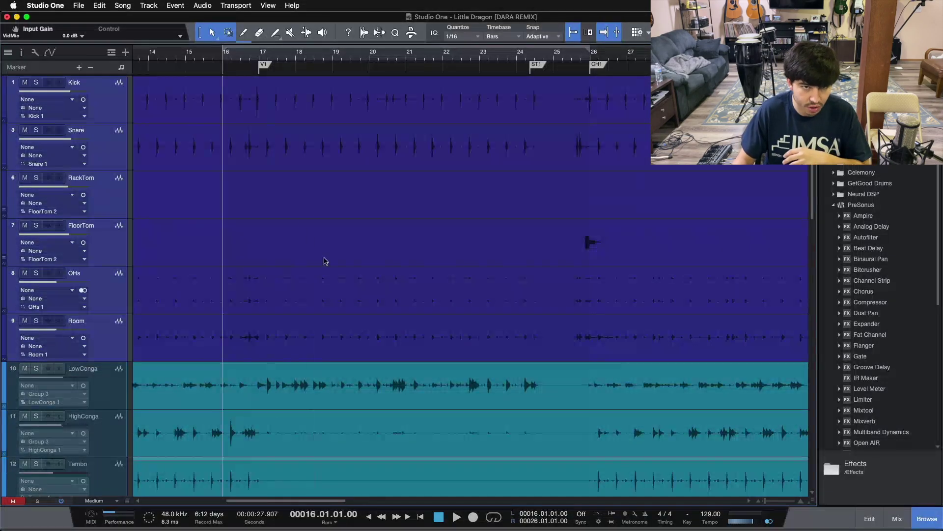
{"action": "scroll", "coordinate": [322, 261], "scroll_direction": "down", "scroll_amount": 15}
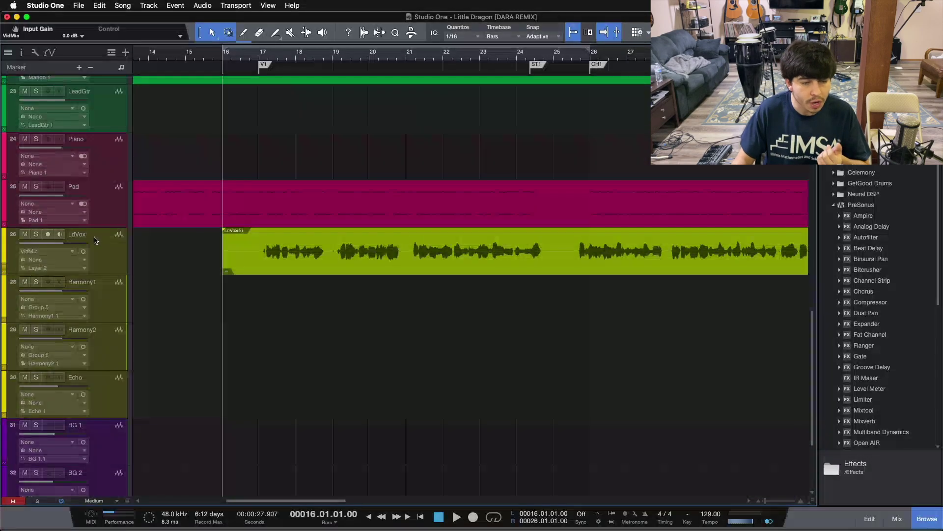
{"action": "left_click", "coordinate": [117, 244]}
{"action": "left_click", "coordinate": [109, 170]}
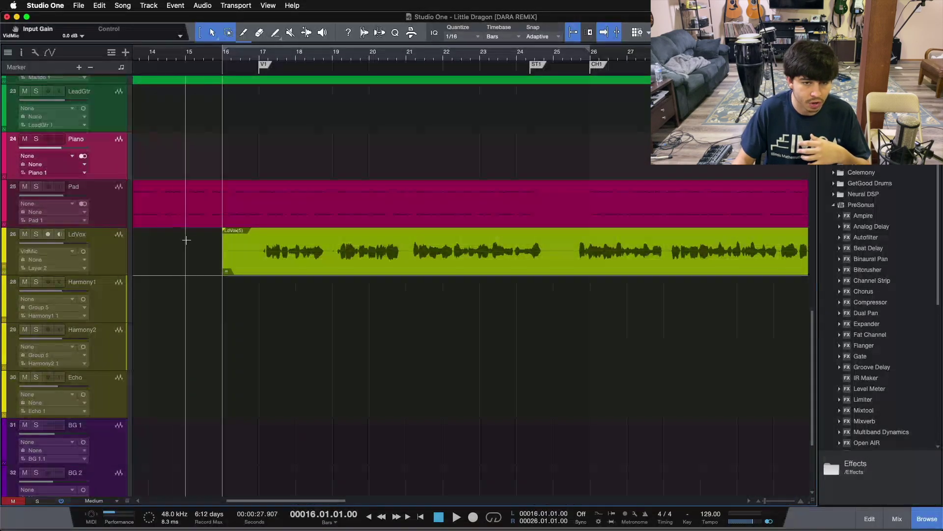
{"action": "left_click_drag", "start_coordinate": [192, 246], "coordinate": [382, 262]}
{"action": "left_click", "coordinate": [382, 262]}
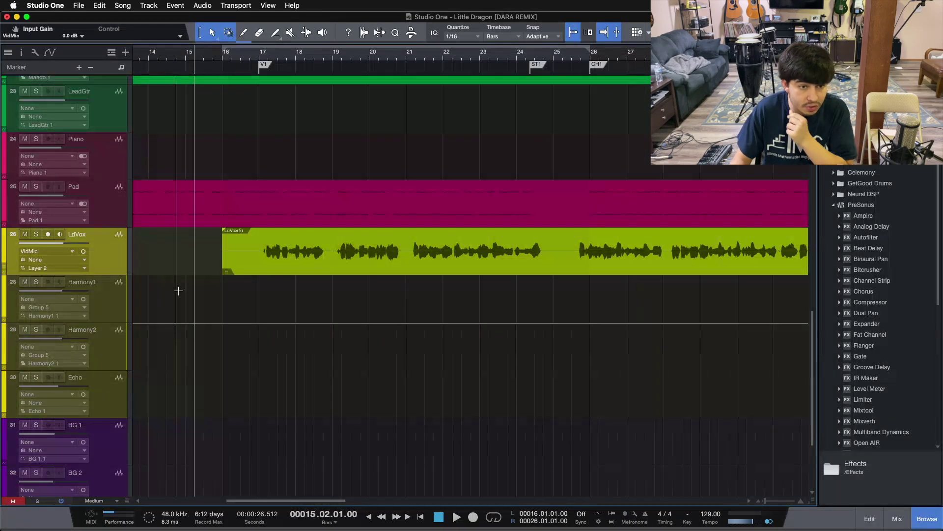
{"action": "left_click", "coordinate": [278, 255]}
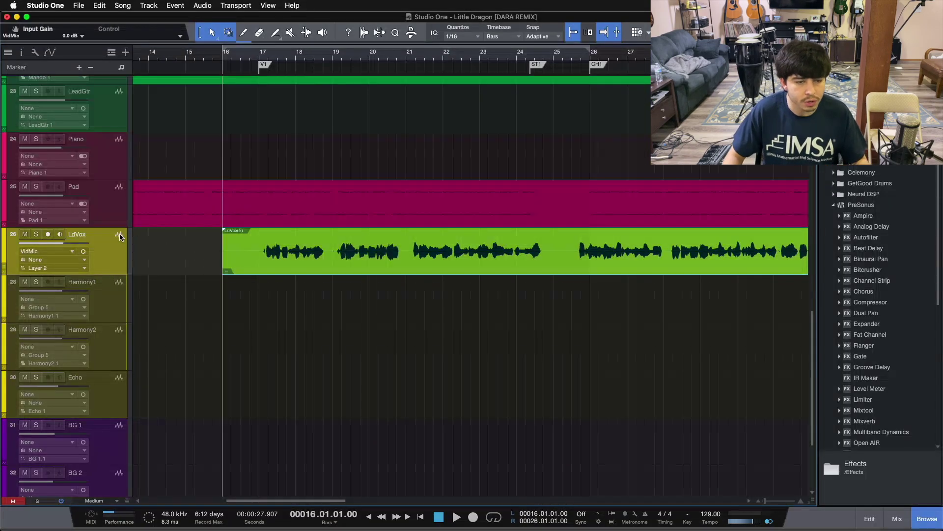
Add a new LdVox 3 layer to the LdVox track.
{"action": "right_click", "coordinate": [107, 240]}
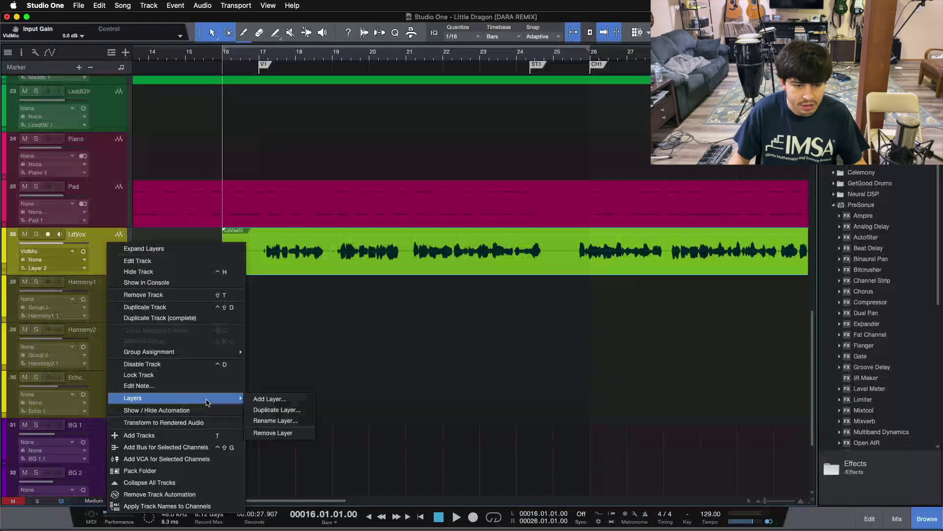
{"action": "left_click", "coordinate": [276, 399]}
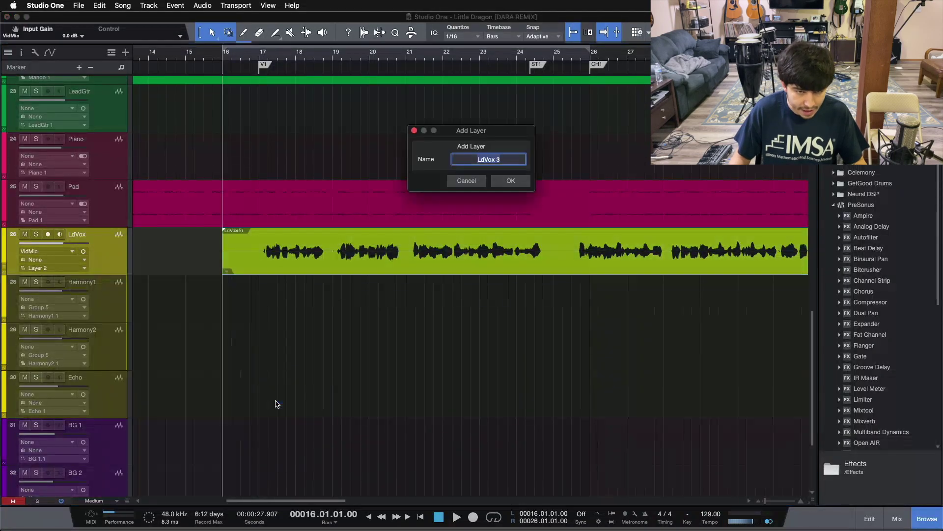
{"action": "left_click", "coordinate": [499, 186]}
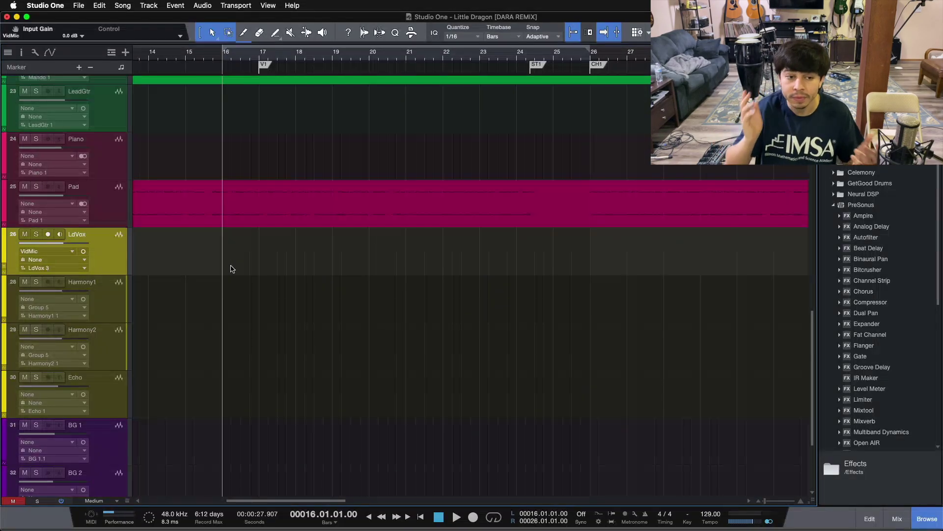
Arm LdVox and record a short vocal take starting at bar 16.
{"action": "left_click", "coordinate": [48, 234]}
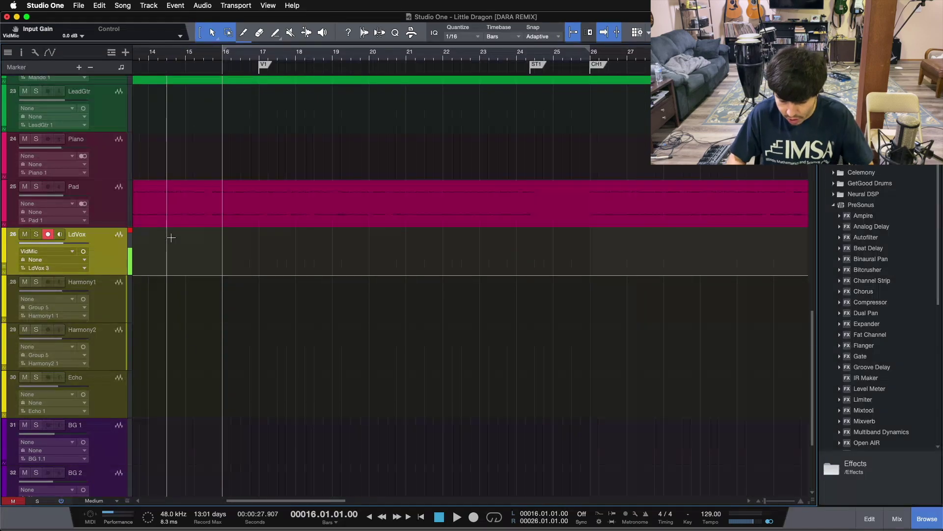
{"action": "key", "text": "KP_Multiply"}
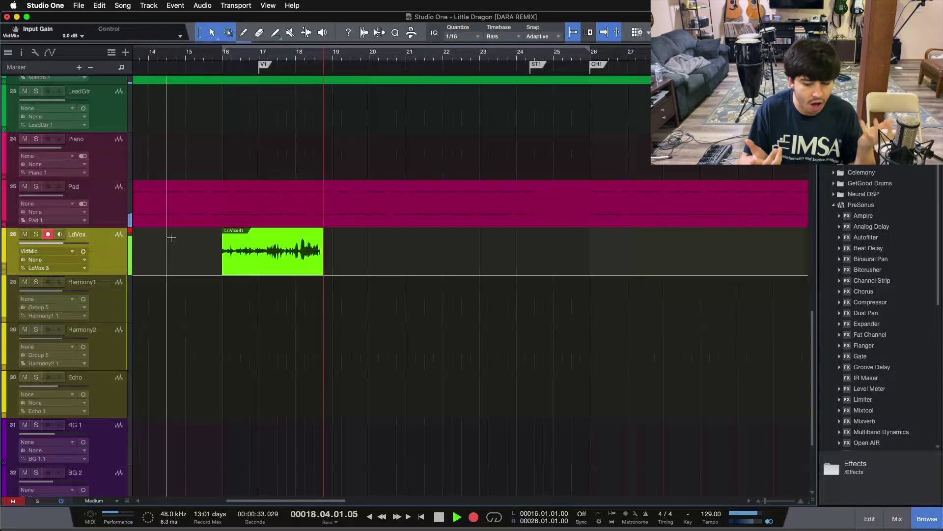
{"action": "key", "text": "space"}
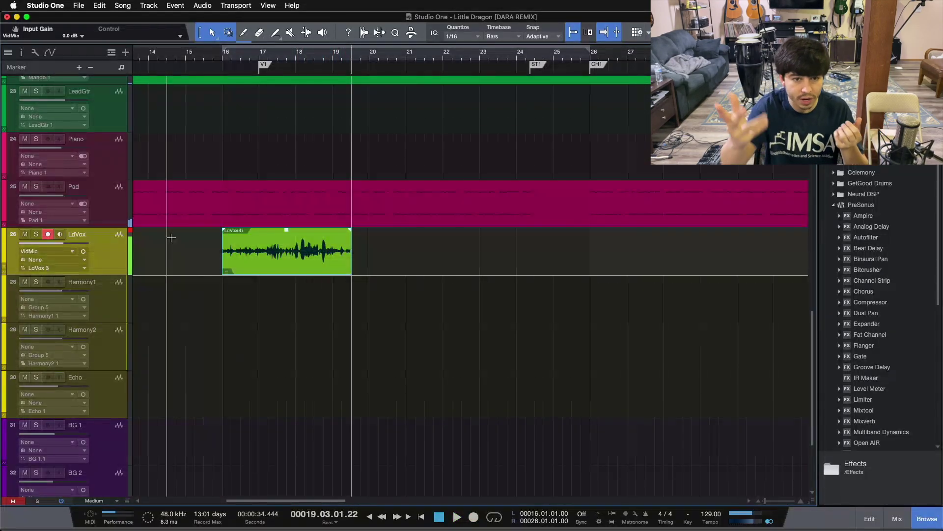
Show the layers and comp Layer 2 near bar 21, LdVoxEDIT after bar 25, Layer 2 to bar 34.
{"action": "right_click", "coordinate": [116, 246]}
{"action": "left_click", "coordinate": [126, 254]}
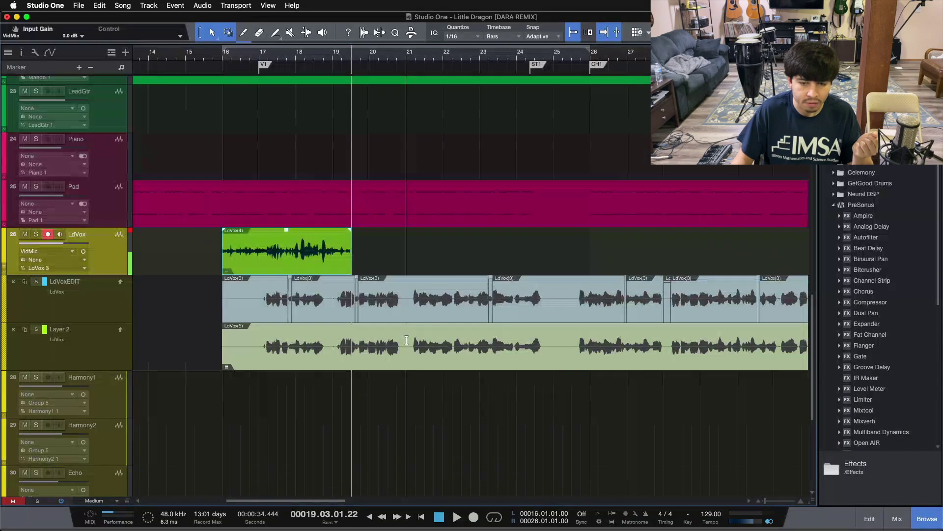
{"action": "left_click_drag", "start_coordinate": [407, 349], "coordinate": [554, 339]}
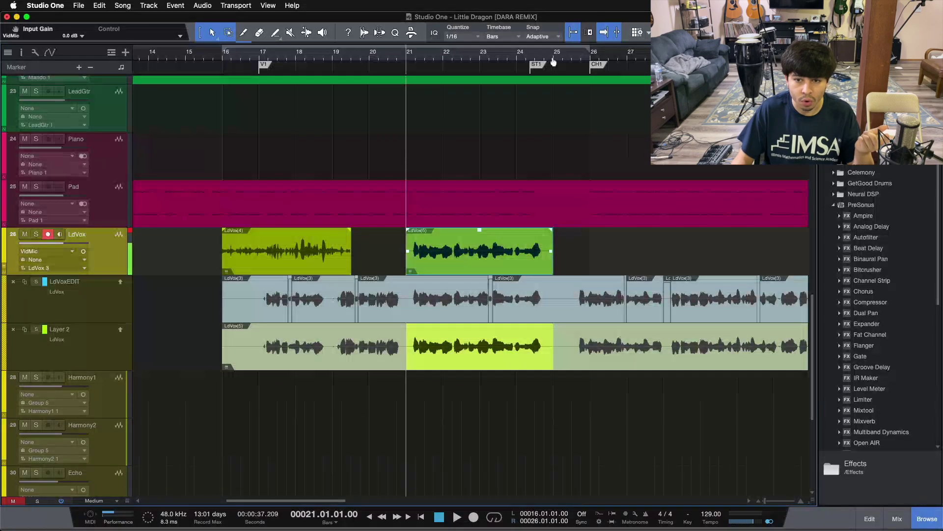
{"action": "scroll", "coordinate": [306, 72], "scroll_direction": "right", "scroll_amount": 10}
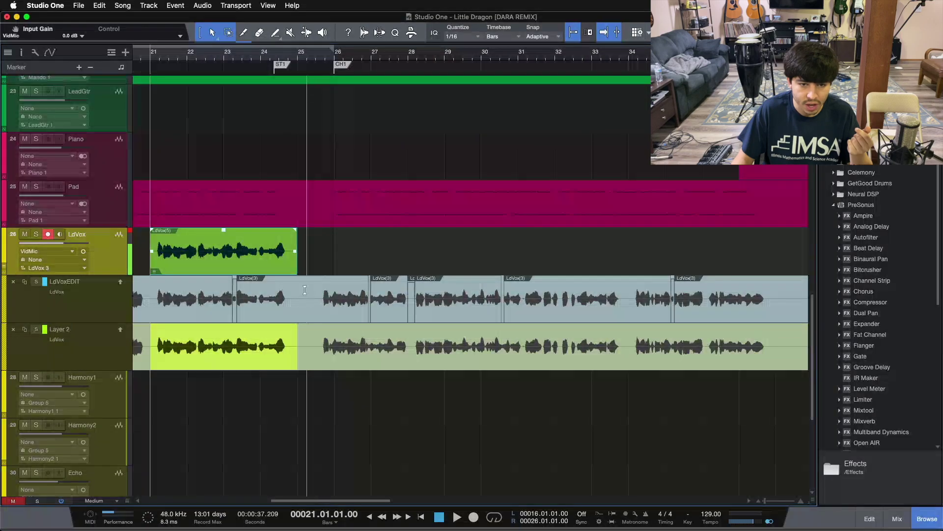
{"action": "left_click_drag", "start_coordinate": [308, 289], "coordinate": [603, 306]}
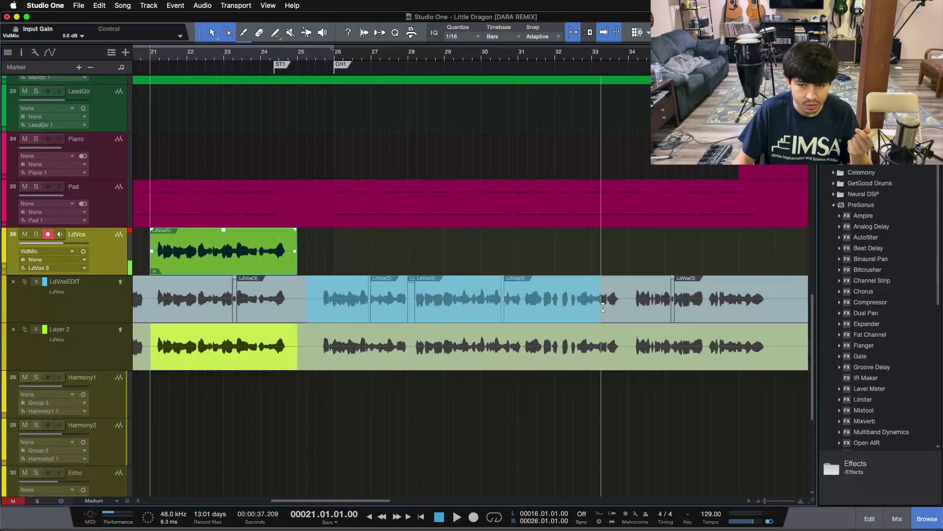
{"action": "left_click", "coordinate": [628, 305]}
{"action": "left_click_drag", "start_coordinate": [733, 352], "coordinate": [776, 352]}
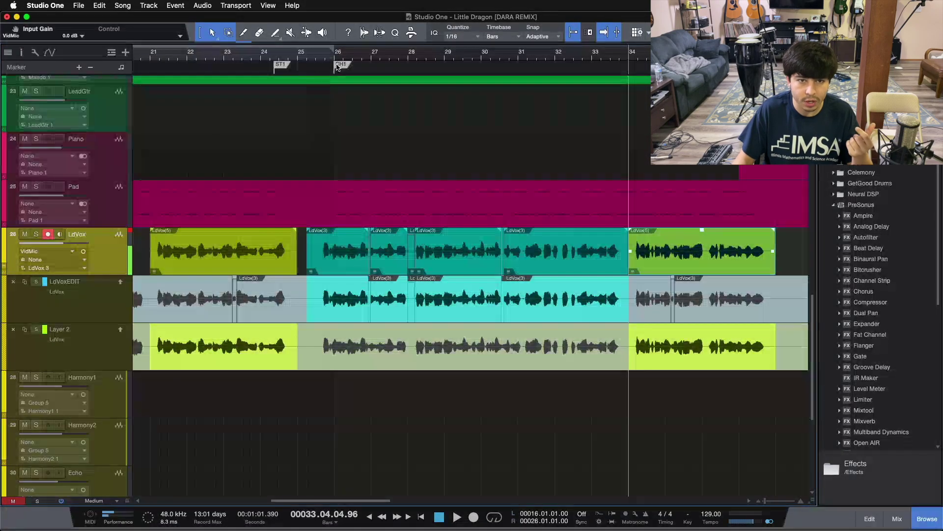
Disarm LdVox and comp LdVoxEDIT bars 45–54, Layer 2 bars 54–61, LdVoxEDIT bars 73–78.
{"action": "key", "text": "w"}
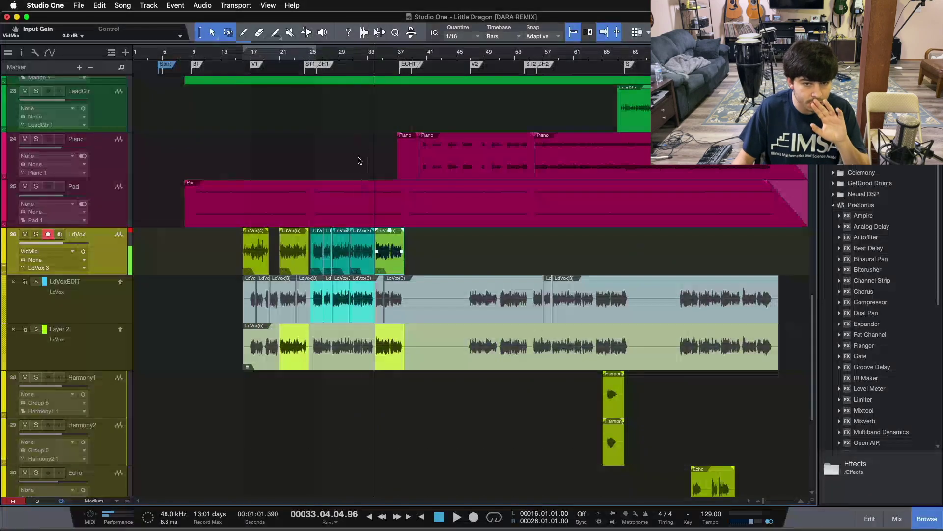
{"action": "left_click", "coordinate": [48, 234]}
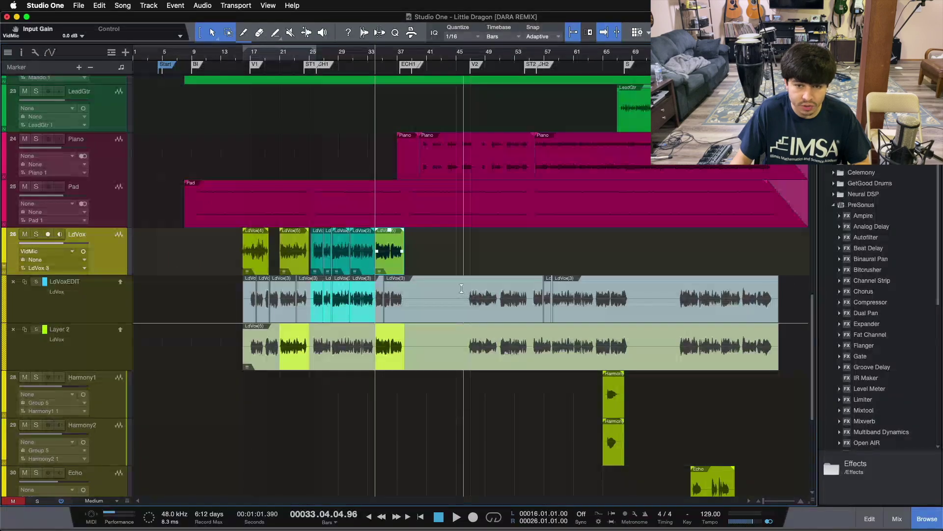
{"action": "left_click_drag", "start_coordinate": [463, 289], "coordinate": [529, 294]}
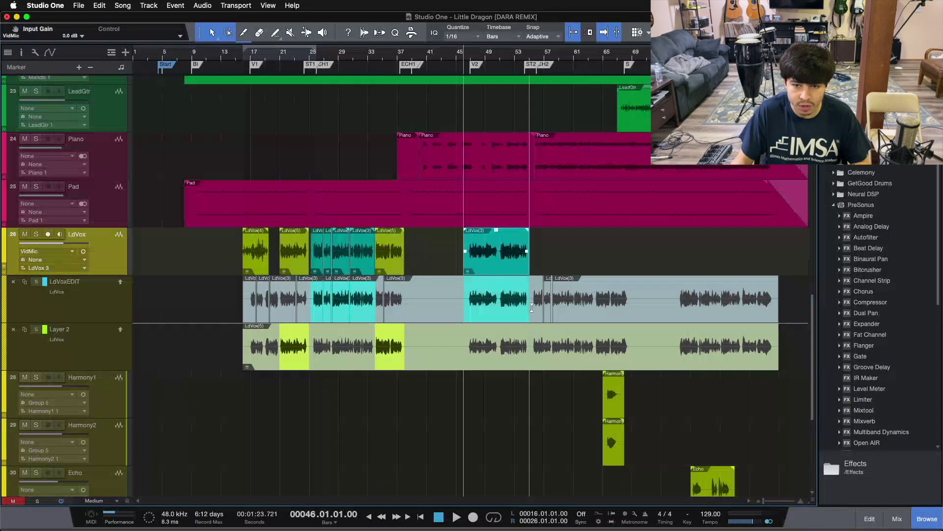
{"action": "left_click_drag", "start_coordinate": [531, 331], "coordinate": [638, 344]}
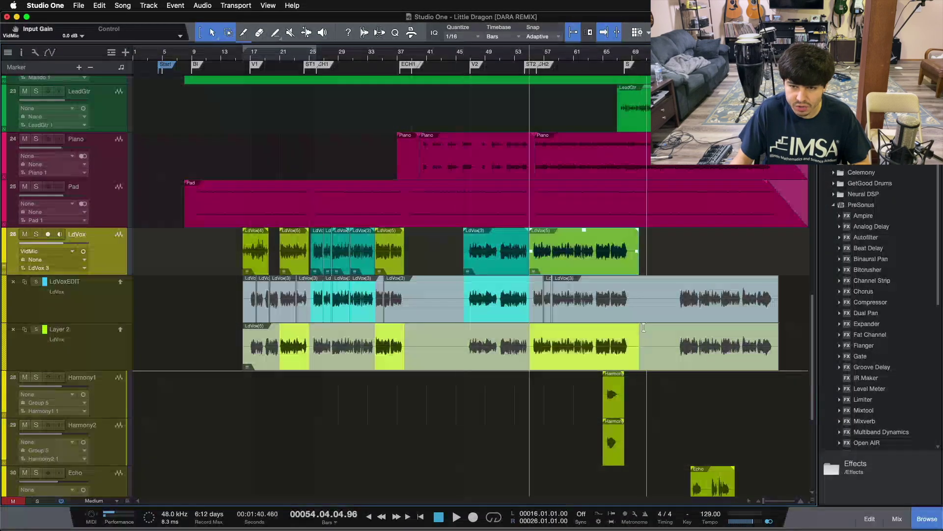
{"action": "left_click_drag", "start_coordinate": [670, 294], "coordinate": [705, 296]}
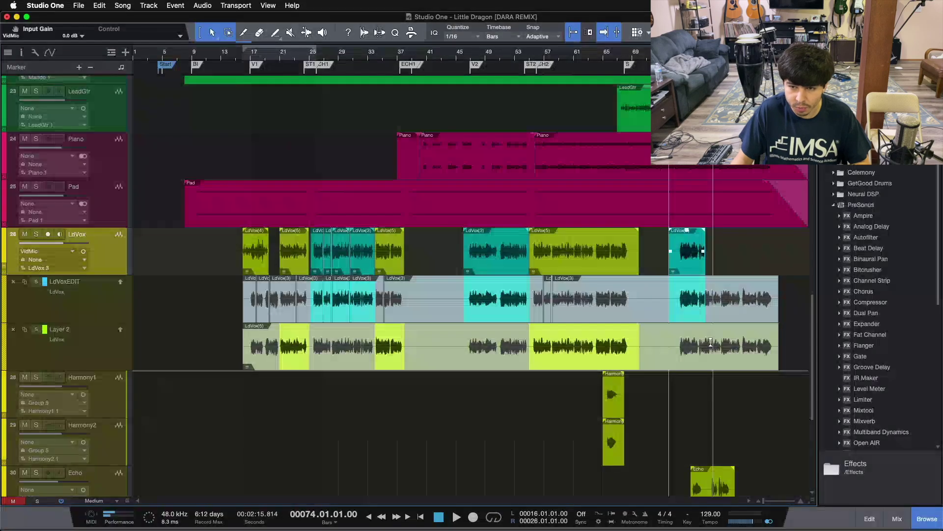
Comp the final Layer 2 section from bar 78 to the end and inspect the bar 79 crossfade.
{"action": "left_click_drag", "start_coordinate": [708, 341], "coordinate": [779, 344]}
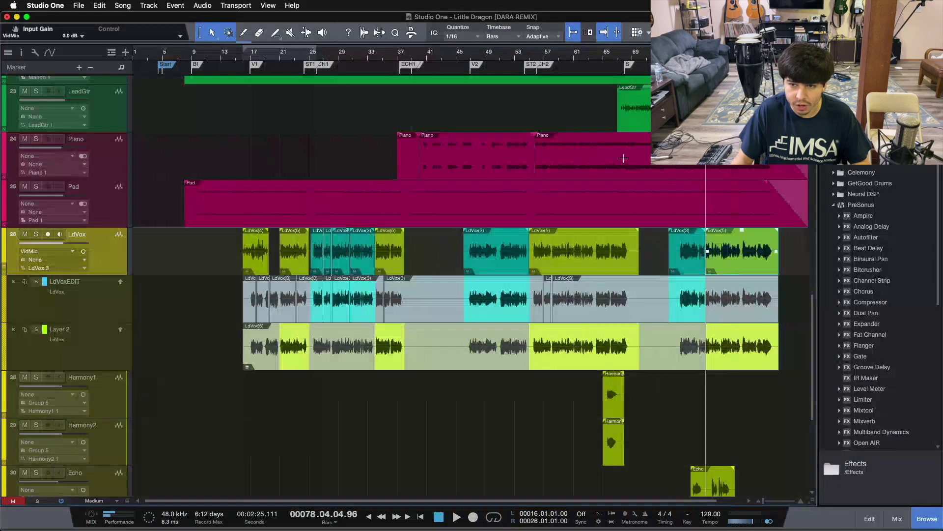
{"action": "key", "text": "e"}
{"action": "key", "text": "e"}
{"action": "key", "text": "e"}
{"action": "key", "text": "e"}
{"action": "key", "text": "e"}
{"action": "key", "text": "e"}
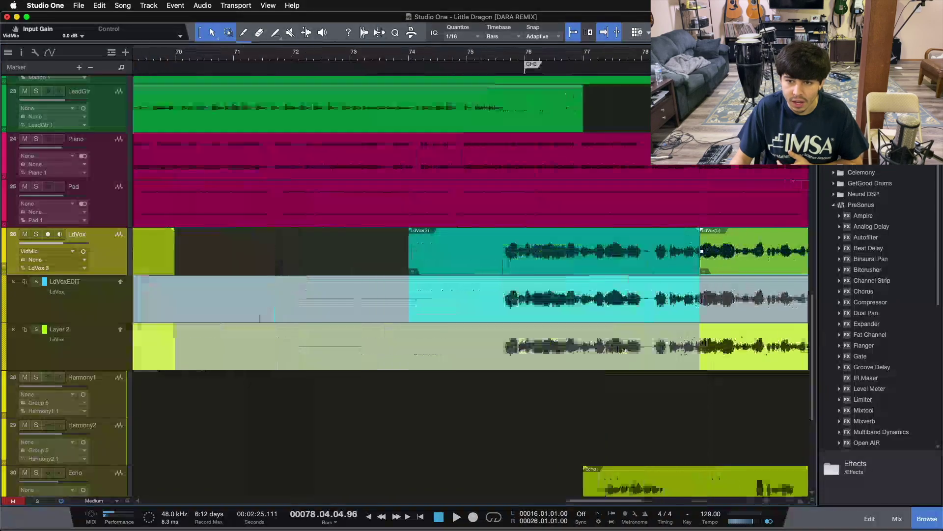
{"action": "key", "text": "e"}
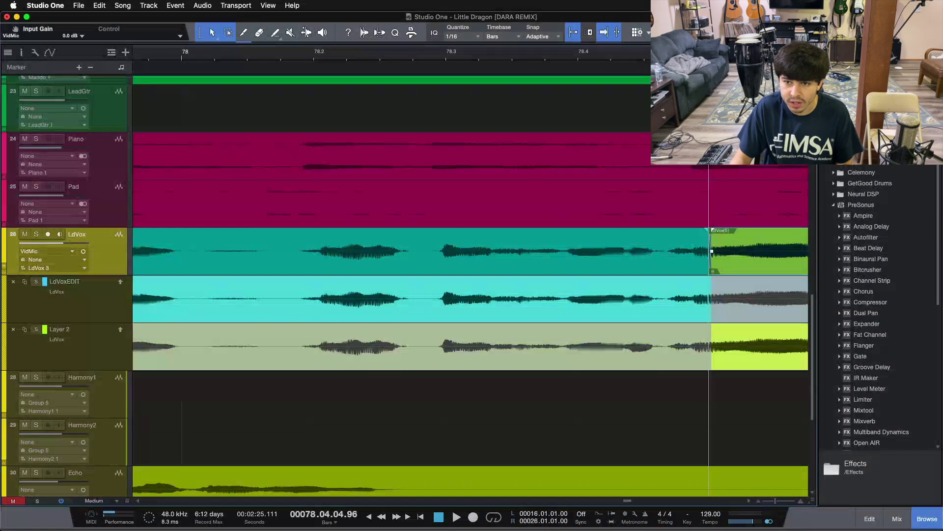
{"action": "key", "text": "e"}
{"action": "key", "text": "e"}
{"action": "key", "text": "e"}
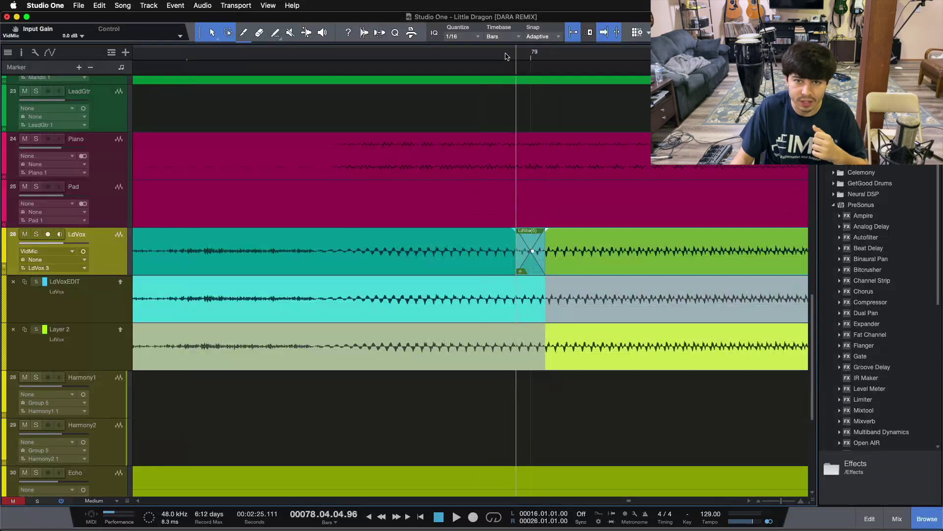
{"action": "key", "text": "w"}
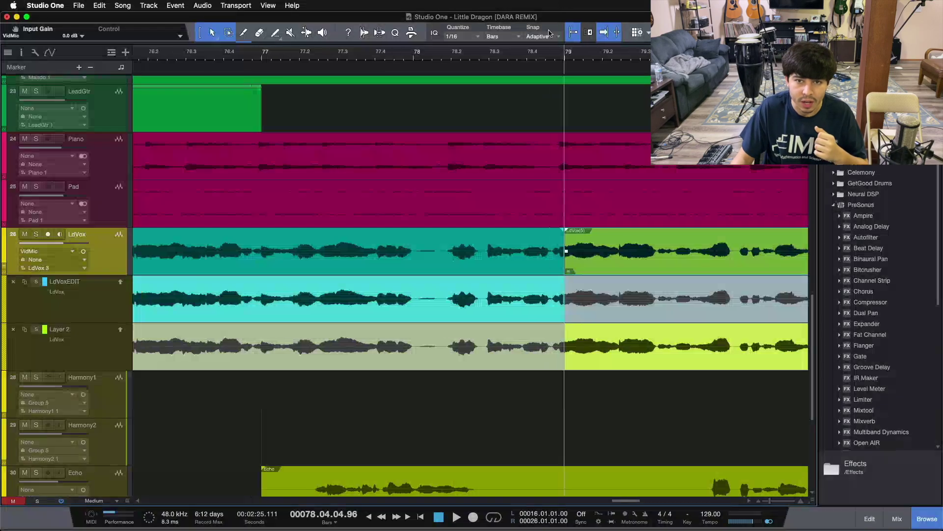
{"action": "key", "text": "w"}
{"action": "key", "text": "w"}
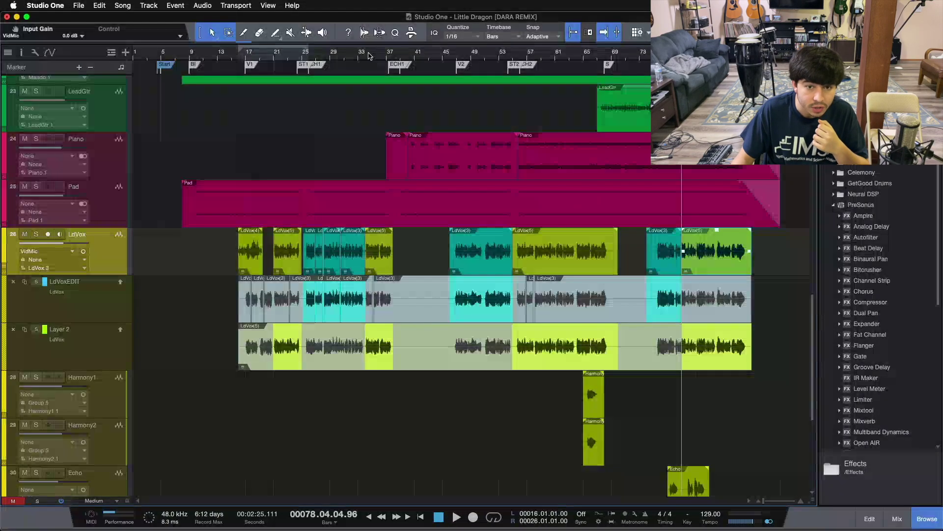
Inspect the comp crossfades near bars 34 and 25, then view bars 15–23.
{"action": "key", "text": "e"}
{"action": "key", "text": "e"}
{"action": "key", "text": "e"}
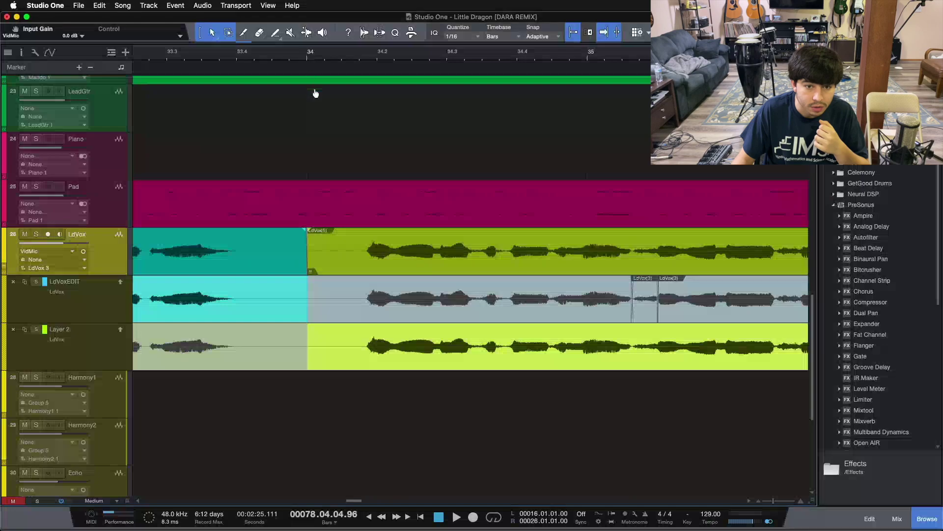
{"action": "key", "text": "w"}
{"action": "key", "text": "w"}
{"action": "key", "text": "w"}
{"action": "key", "text": "w"}
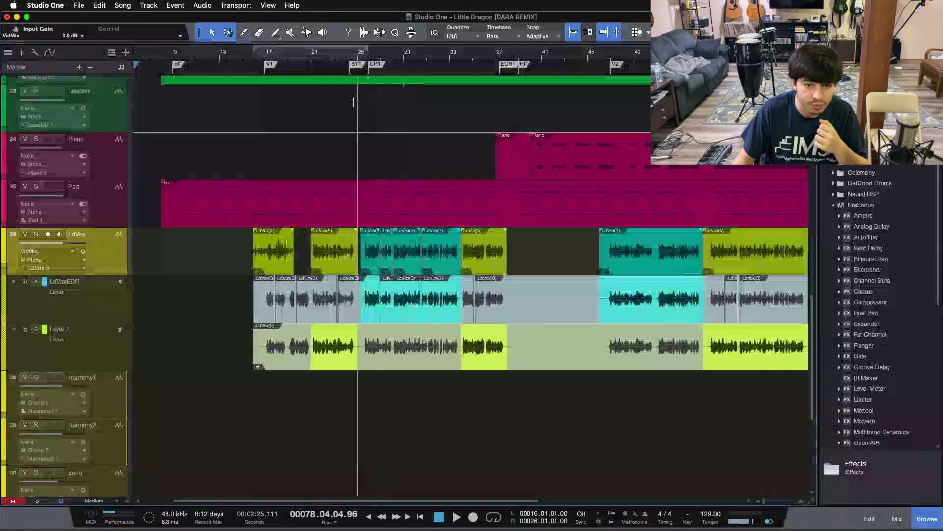
{"action": "key", "text": "e"}
{"action": "key", "text": "e"}
{"action": "key", "text": "e"}
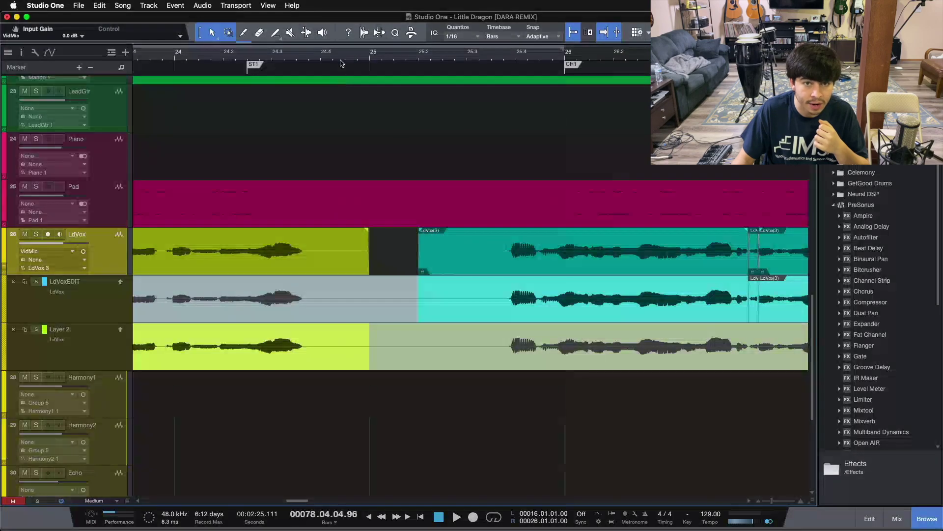
{"action": "key", "text": "w"}
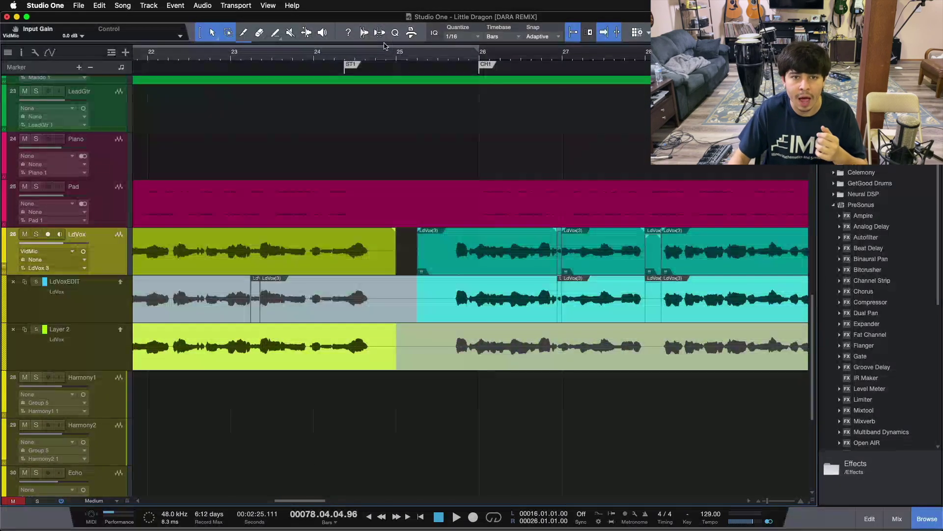
{"action": "left_click_drag", "start_coordinate": [385, 47], "coordinate": [515, 55]}
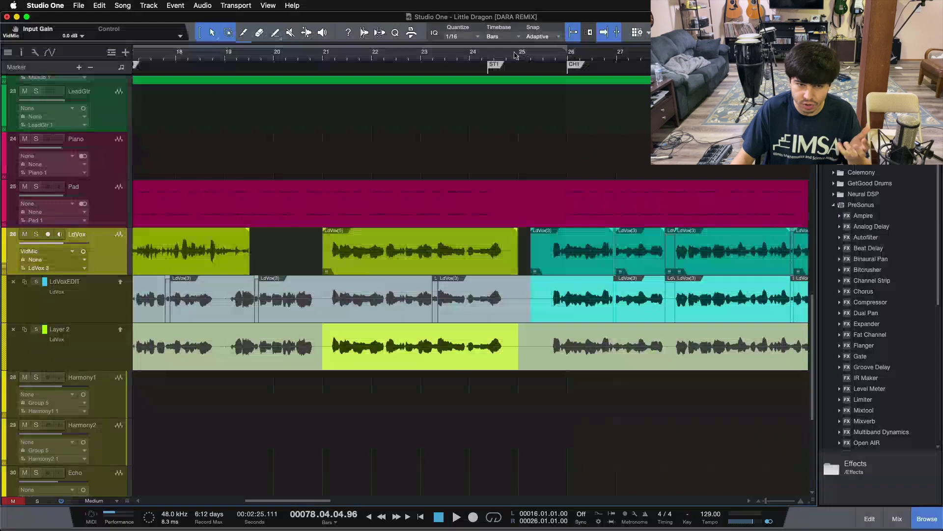
{"action": "left_click_drag", "start_coordinate": [344, 55], "coordinate": [492, 54]}
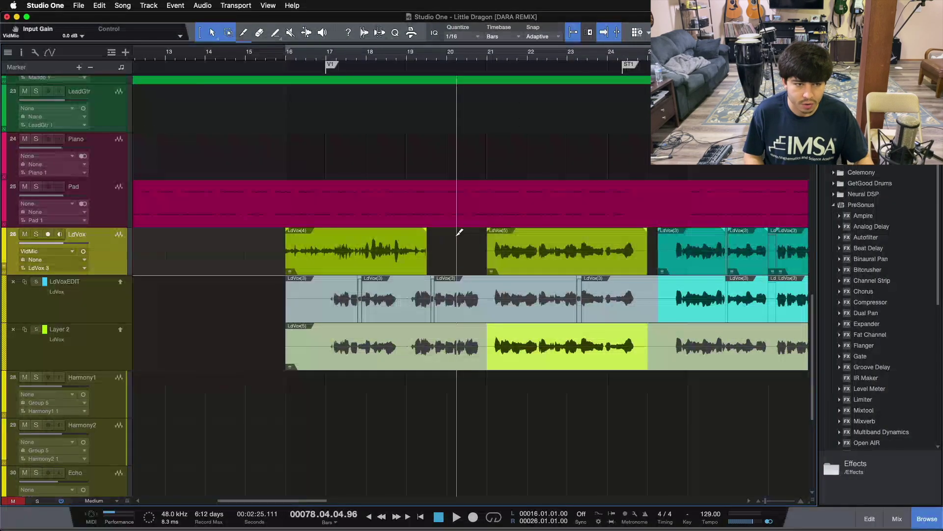
Undo the comp, make Layer 2 the active take, and hide the LdVox layers.
{"action": "key", "text": "super+z"}
{"action": "key", "text": "super+z"}
{"action": "key", "text": "super+z"}
{"action": "left_click", "coordinate": [120, 329]}
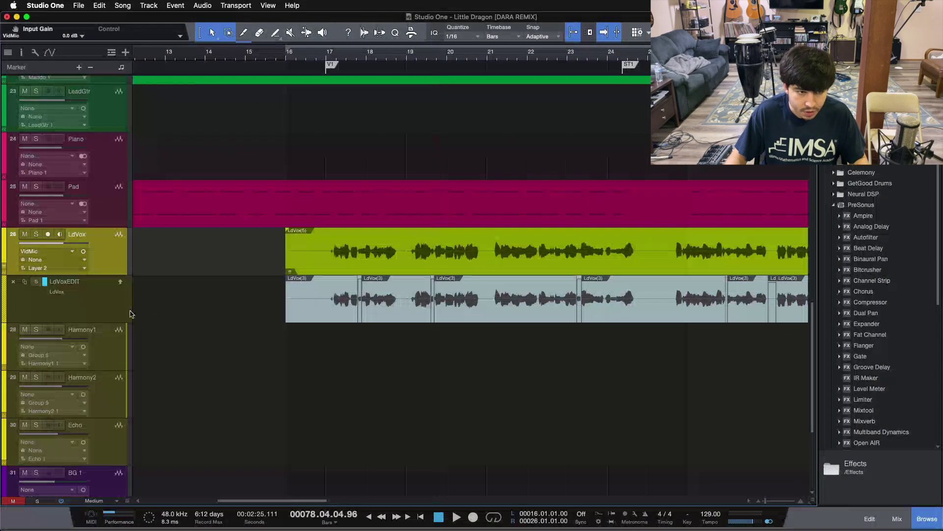
{"action": "right_click", "coordinate": [98, 254]}
{"action": "left_click", "coordinate": [115, 255]}
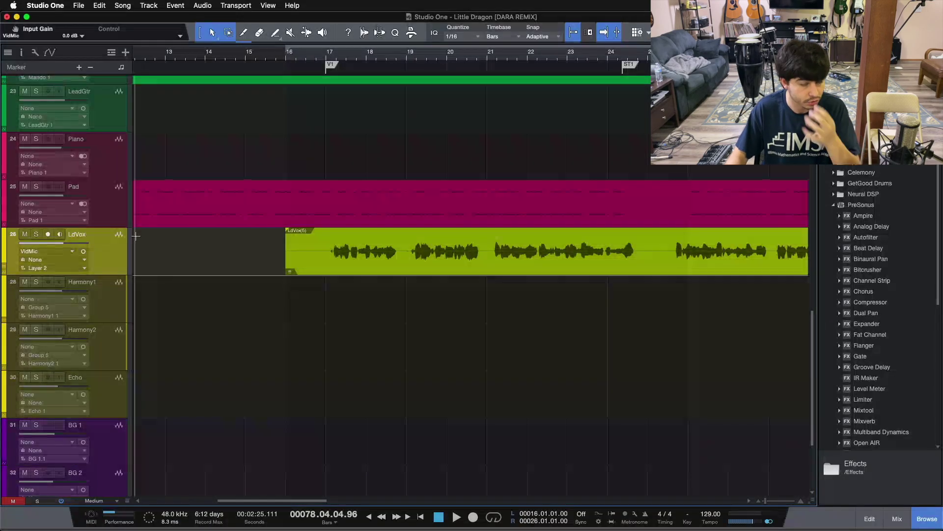
{"action": "left_click", "coordinate": [287, 59]}
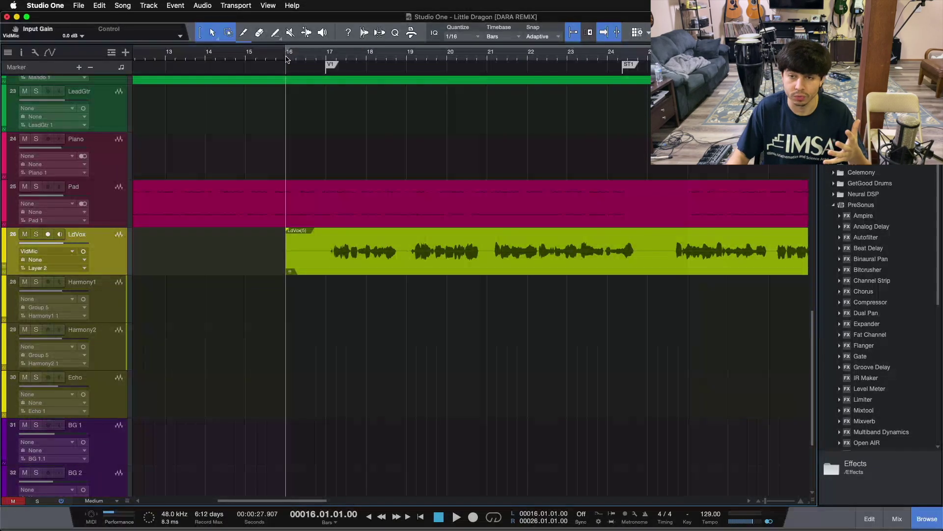
{"action": "left_click_drag", "start_coordinate": [298, 58], "coordinate": [260, 49]}
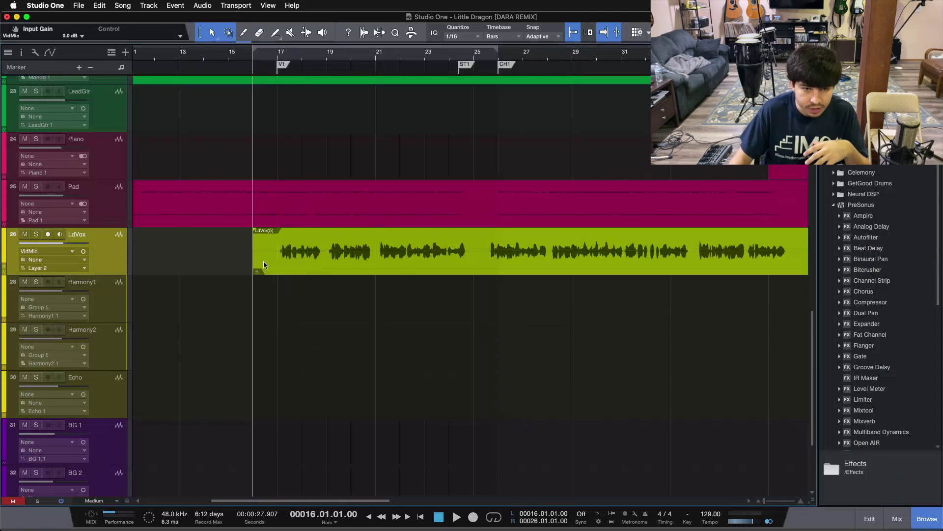
Cut bars 38–42 and 69–72 out of the LdVox vocal.
{"action": "left_click_drag", "start_coordinate": [270, 248], "coordinate": [363, 251]}
{"action": "left_click_drag", "start_coordinate": [475, 235], "coordinate": [494, 236]}
{"action": "left_click_drag", "start_coordinate": [487, 60], "coordinate": [404, 46]}
{"action": "left_click_drag", "start_coordinate": [458, 251], "coordinate": [513, 251]}
{"action": "key", "text": "Delete"}
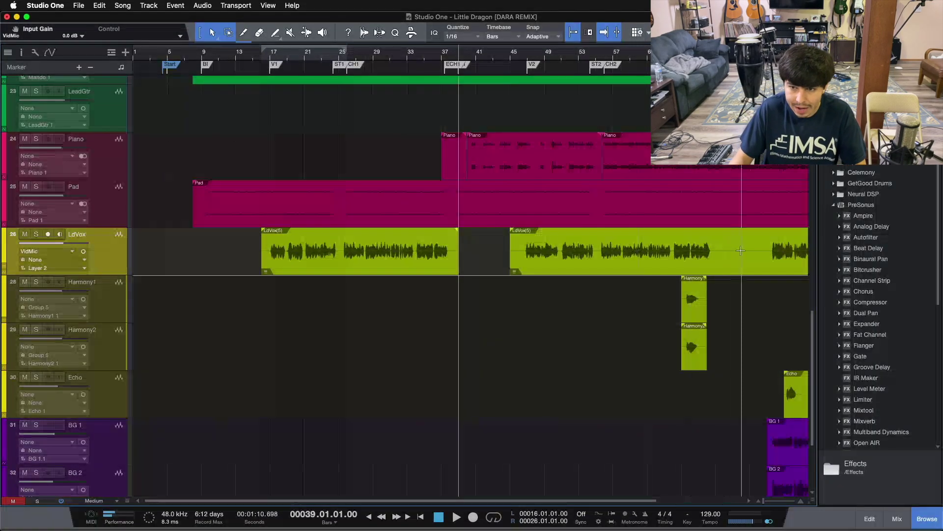
{"action": "left_click_drag", "start_coordinate": [716, 251], "coordinate": [765, 245]}
{"action": "key", "text": "Delete"}
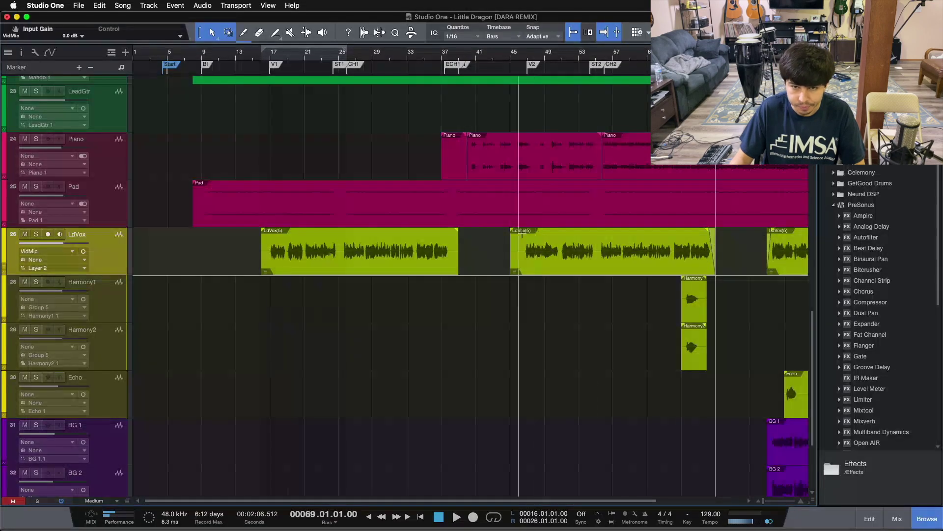
Add a fade-in to the middle LdVox event and a fade-out to the first.
{"action": "left_click_drag", "start_coordinate": [511, 230], "coordinate": [514, 230]}
{"action": "left_click_drag", "start_coordinate": [457, 230], "coordinate": [449, 233]}
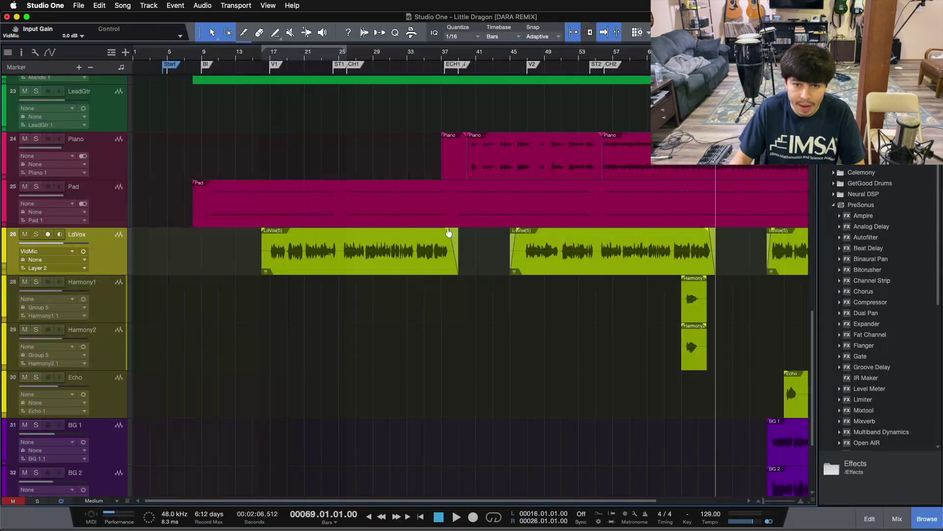
{"action": "right_click", "coordinate": [114, 261]}
Duplicate the current LdVox layer.
{"action": "mouse_move", "coordinate": [180, 405]}
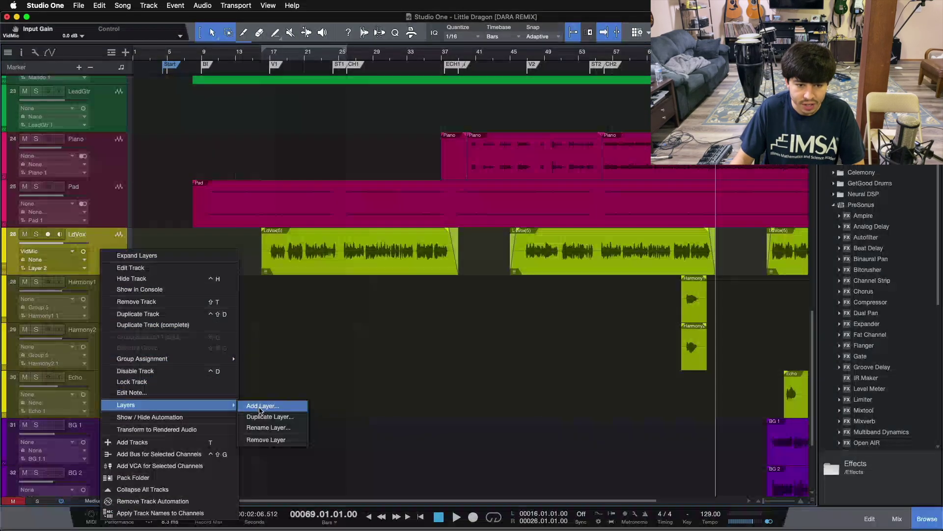
{"action": "left_click", "coordinate": [261, 416]}
{"action": "left_click", "coordinate": [509, 180]}
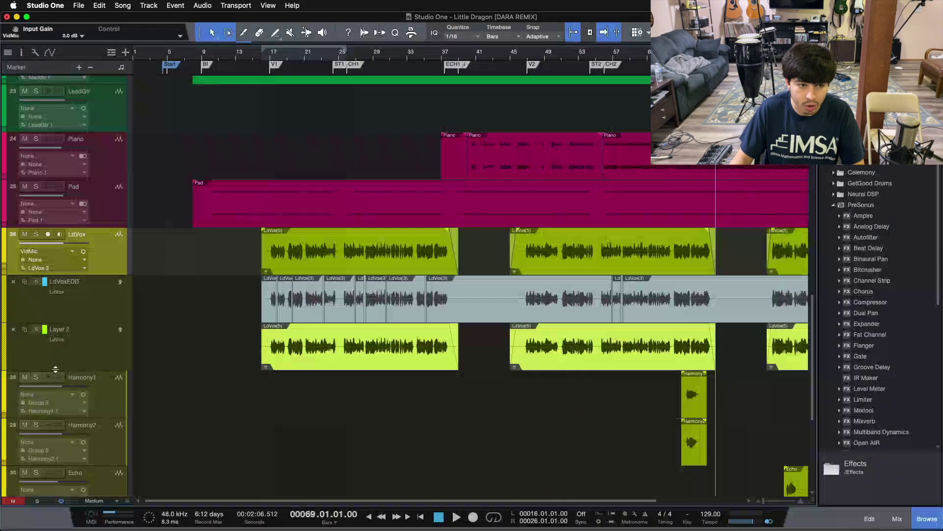
Rename Layer 2 to 'EDIT' and select a short range on the LdVox take.
{"action": "double_click", "coordinate": [56, 329]}
{"action": "type", "text": "EDIT"}
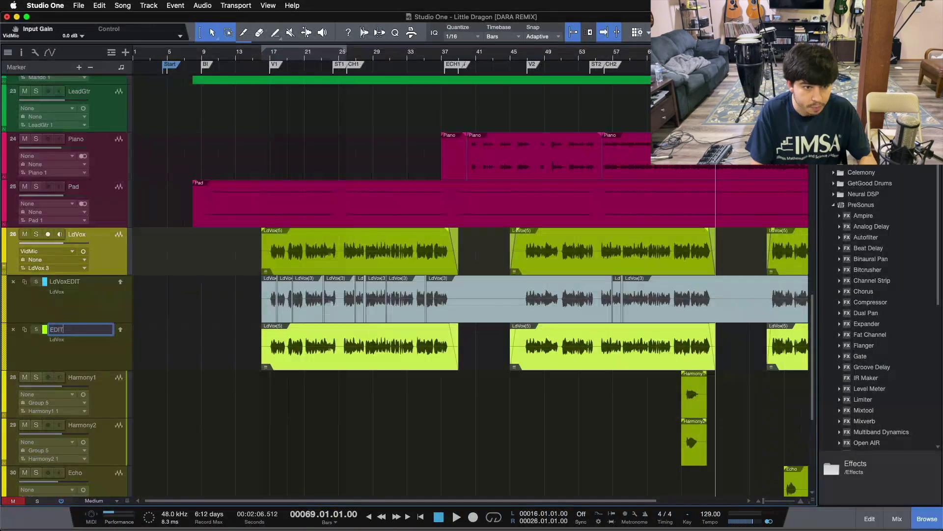
{"action": "key", "text": "Return"}
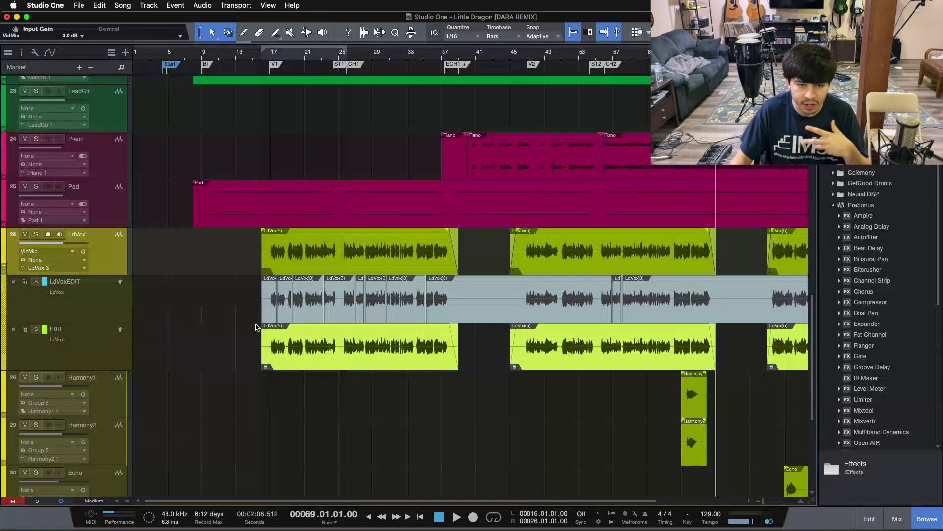
{"action": "key", "text": "w"}
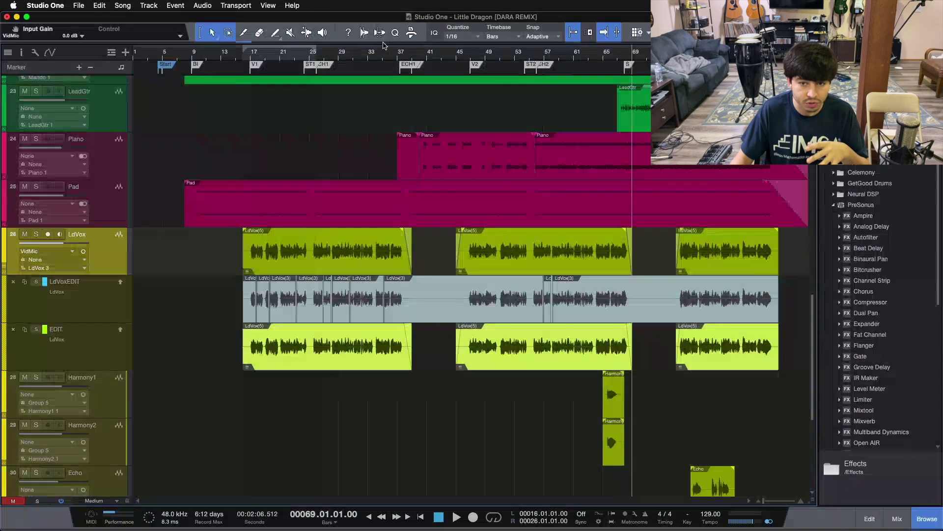
{"action": "left_click_drag", "start_coordinate": [531, 244], "coordinate": [536, 246]}
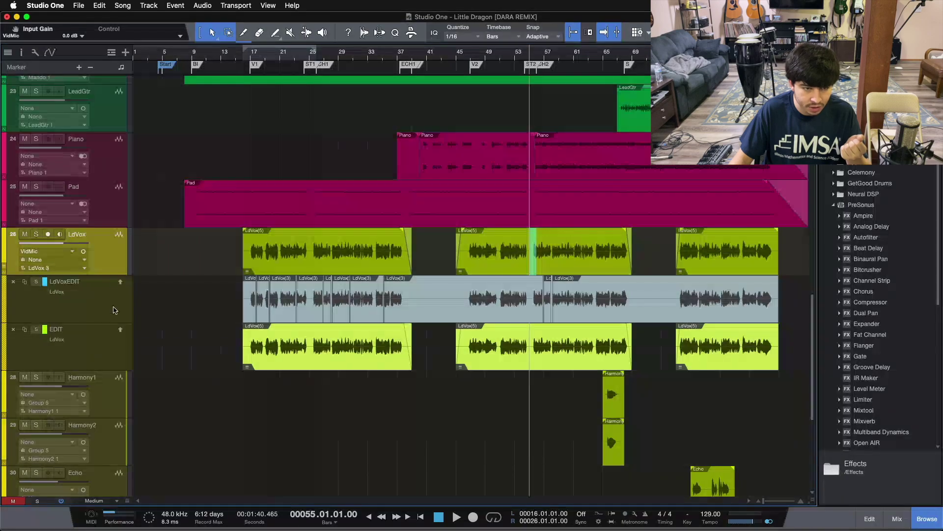
Activate EDIT, extend the middle event to bar 70, remove a layer, then undo twice.
{"action": "left_click", "coordinate": [120, 330]}
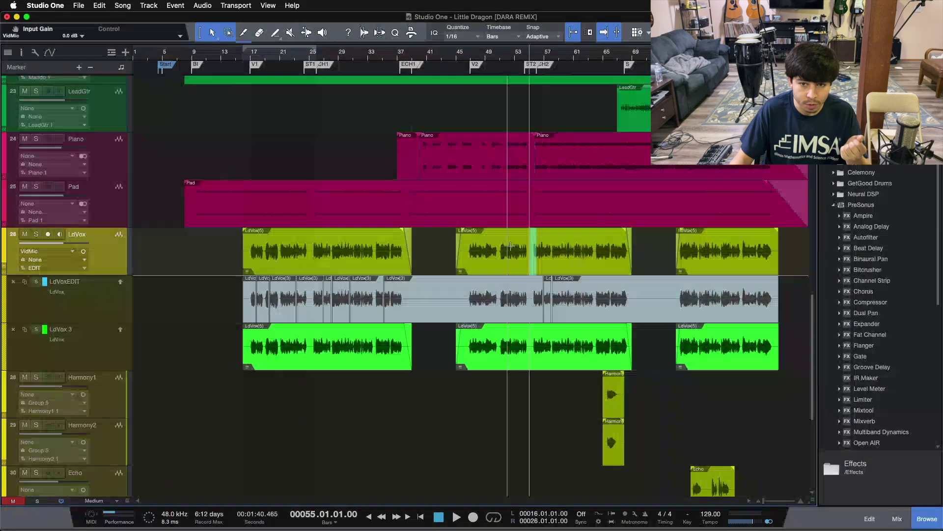
{"action": "left_click_drag", "start_coordinate": [631, 244], "coordinate": [632, 248]}
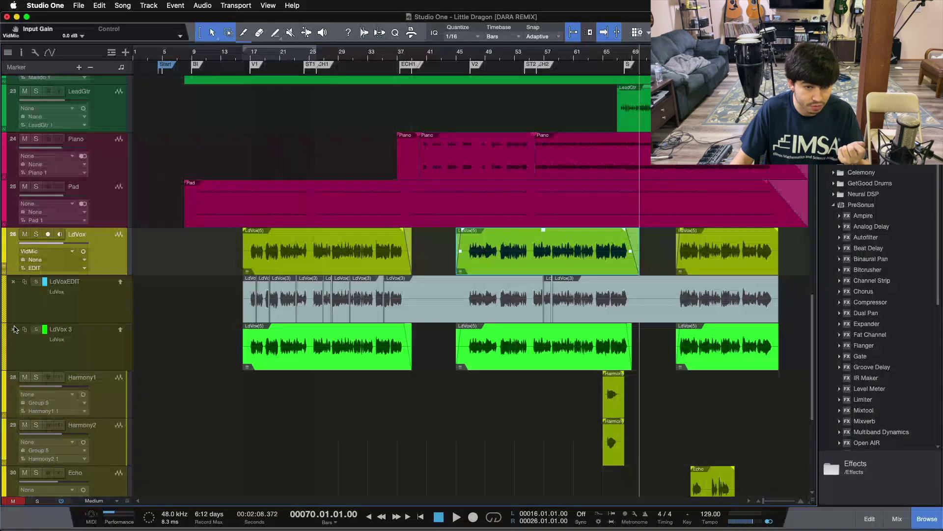
{"action": "left_click", "coordinate": [13, 329]}
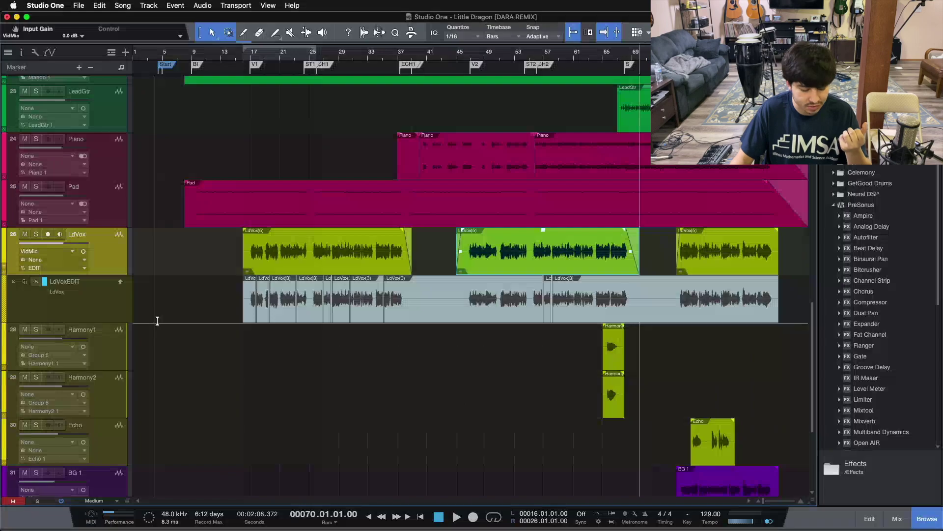
{"action": "key", "text": "super+z"}
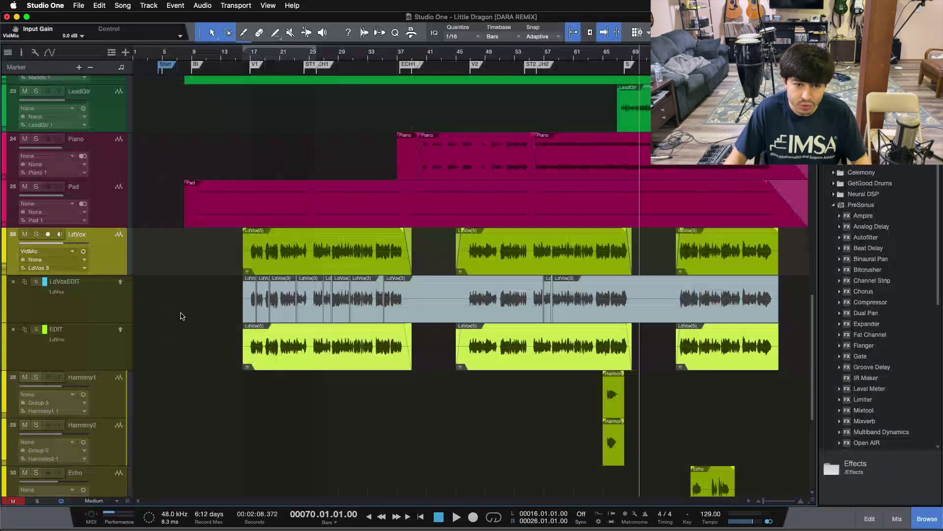
{"action": "key", "text": "super+z"}
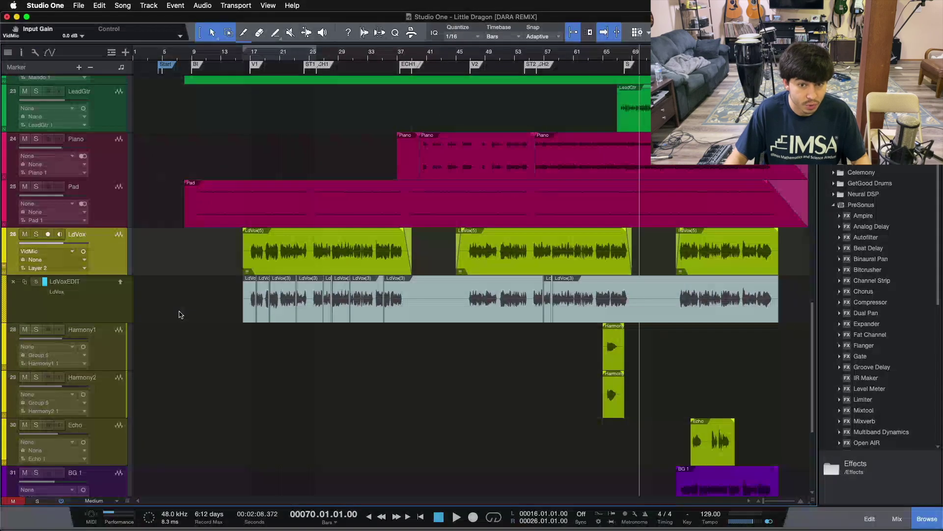
Merge the LdVox events into one and zoom to compare the layers around bars 25–30.
{"action": "key", "text": "super+z"}
{"action": "key", "text": "super+z"}
{"action": "key", "text": "super+z"}
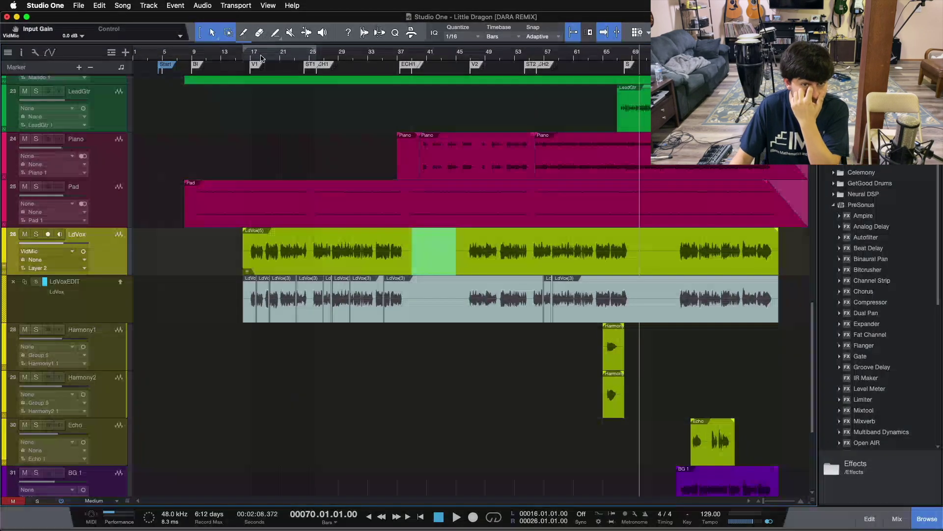
{"action": "key", "text": "e"}
{"action": "key", "text": "e"}
{"action": "key", "text": "e"}
{"action": "key", "text": "e"}
{"action": "key", "text": "e"}
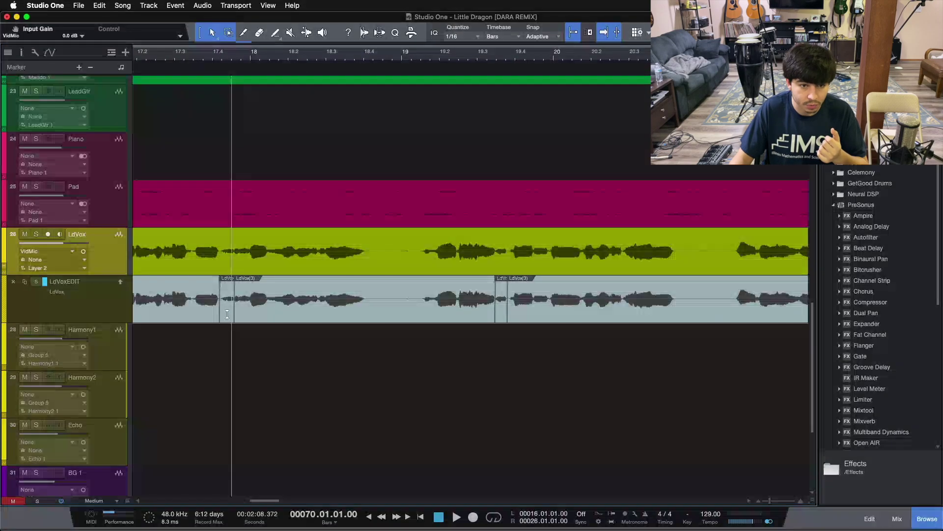
{"action": "key", "text": "w"}
{"action": "key", "text": "w"}
{"action": "key", "text": "w"}
{"action": "key", "text": "w"}
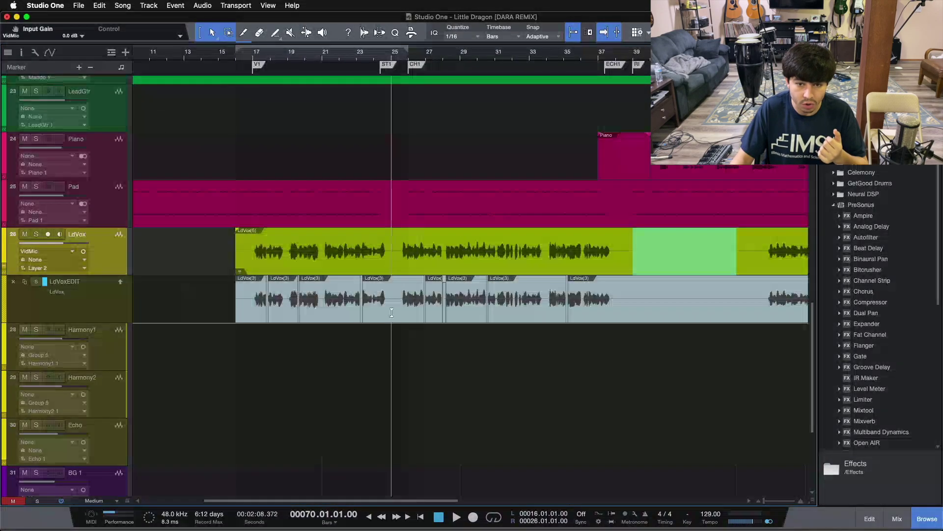
{"action": "key", "text": "e"}
{"action": "key", "text": "e"}
{"action": "key", "text": "e"}
{"action": "key", "text": "e"}
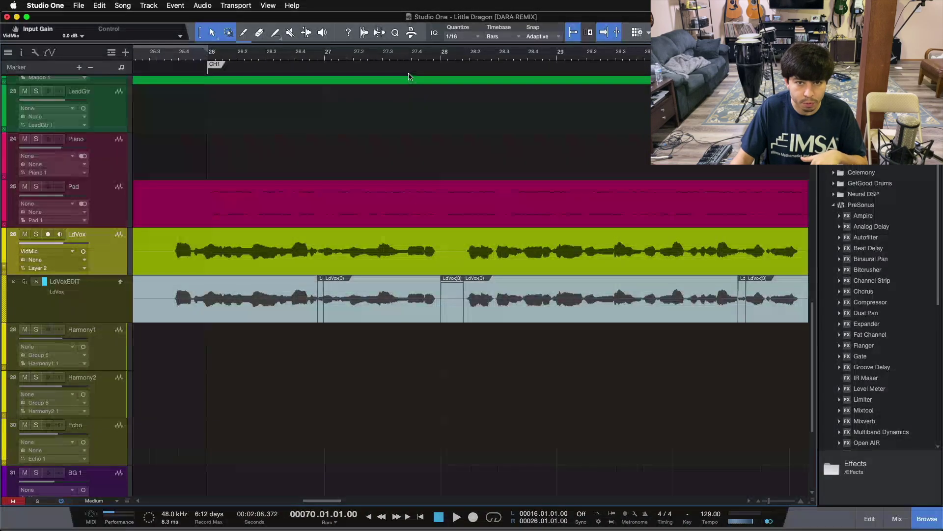
{"action": "key", "text": "w"}
{"action": "key", "text": "w"}
{"action": "key", "text": "w"}
{"action": "key", "text": "w"}
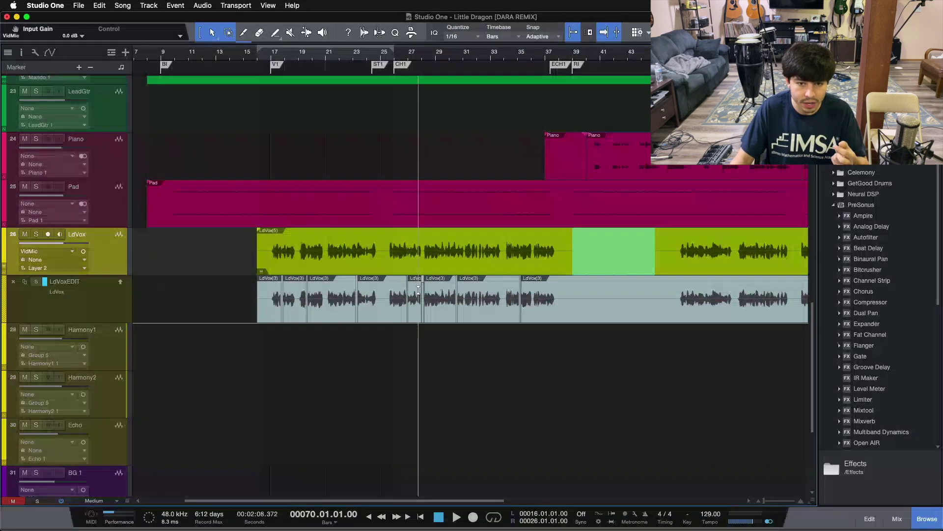
{"action": "key", "text": "e"}
{"action": "key", "text": "e"}
{"action": "key", "text": "e"}
{"action": "key", "text": "e"}
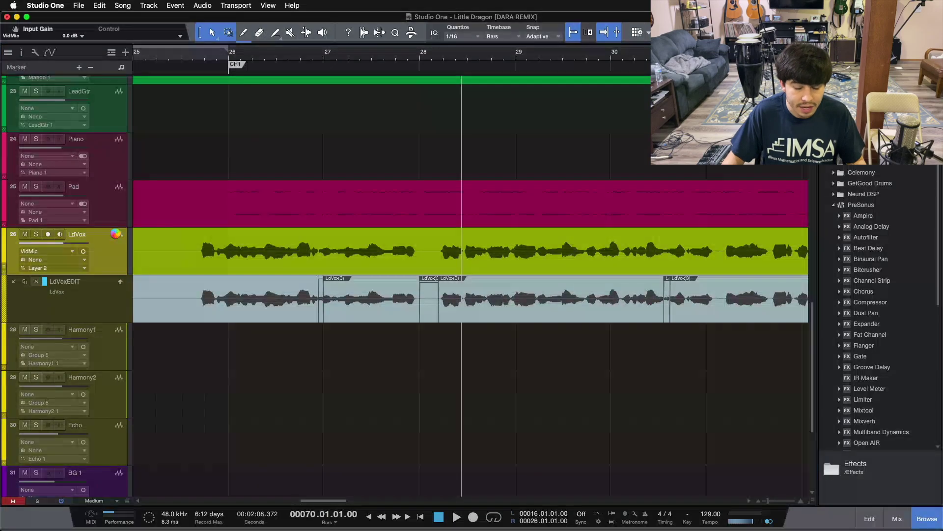
Lower the short LdVoxEDIT event's gain to -8.9 dB, then show the Inspector for LdVox(5).
{"action": "left_click", "coordinate": [121, 281]}
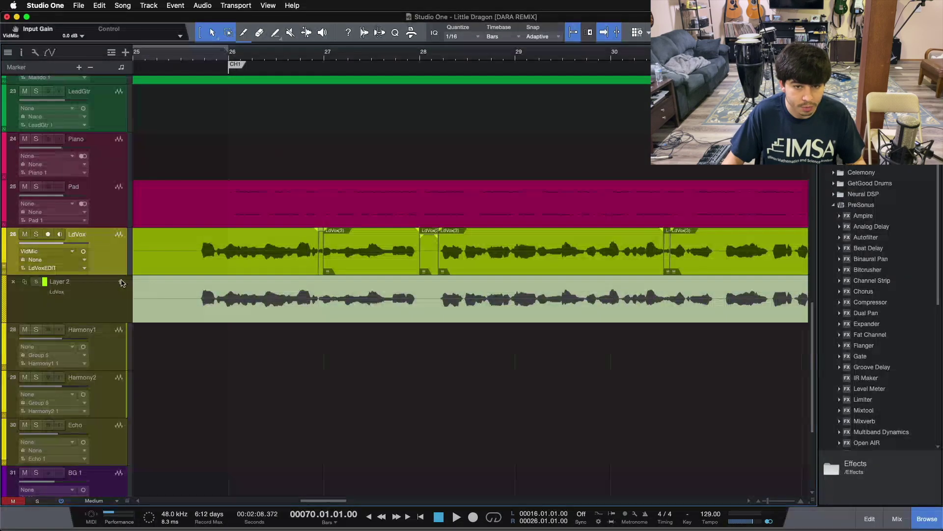
{"action": "left_click", "coordinate": [426, 259]}
{"action": "left_click_drag", "start_coordinate": [429, 237], "coordinate": [432, 238]}
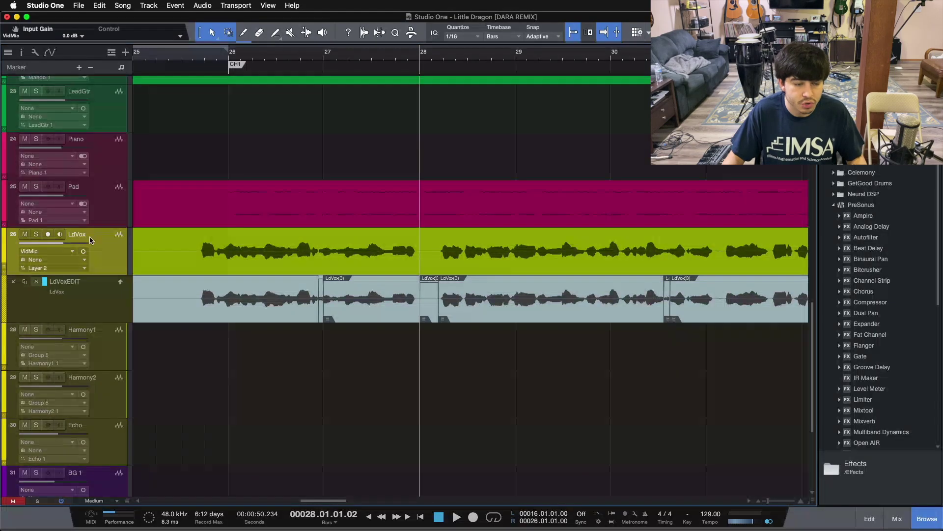
{"action": "key", "text": "w"}
{"action": "key", "text": "w"}
{"action": "key", "text": "w"}
{"action": "key", "text": "w"}
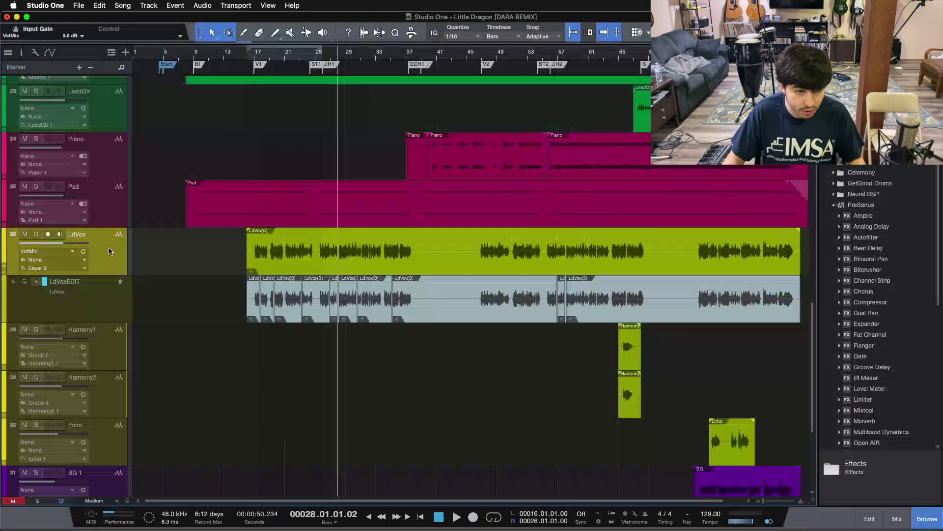
{"action": "left_click", "coordinate": [20, 52]}
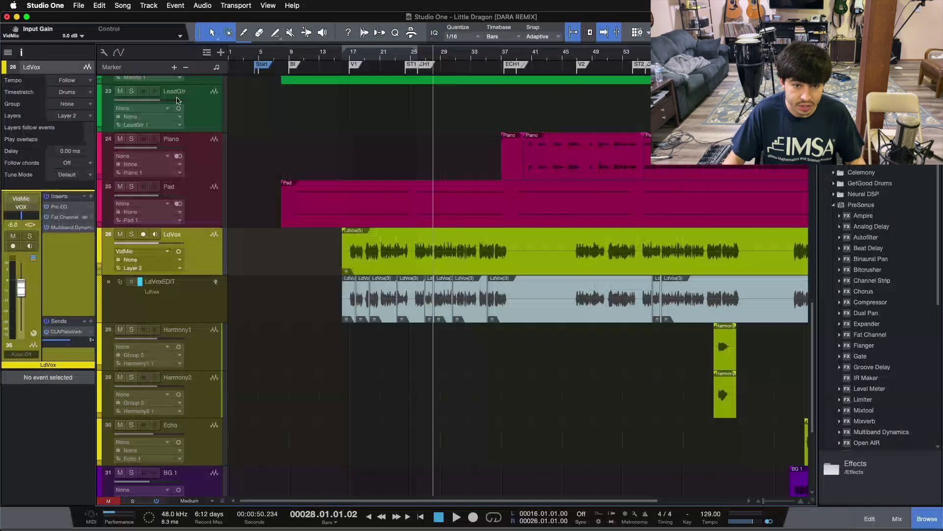
{"action": "left_click", "coordinate": [456, 268]}
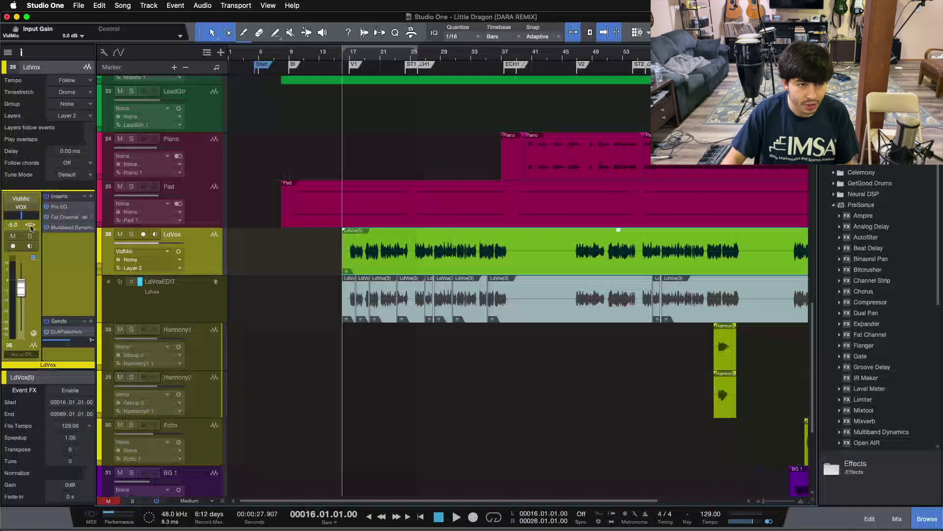
Enable Event FX on LdVox(5) and insert a default Compressor (-10 dB threshold, 3:1 ratio).
{"action": "left_click", "coordinate": [21, 54]}
{"action": "left_click", "coordinate": [22, 54]}
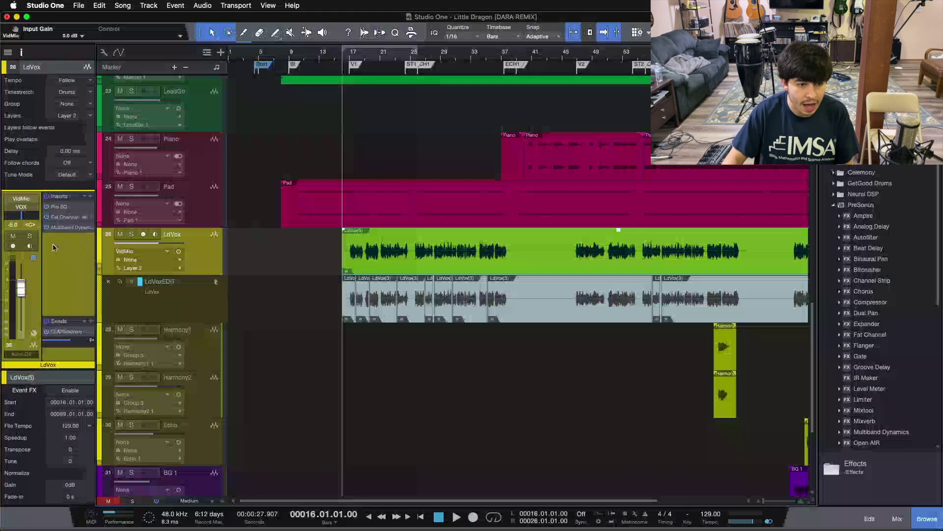
{"action": "left_click", "coordinate": [69, 390]}
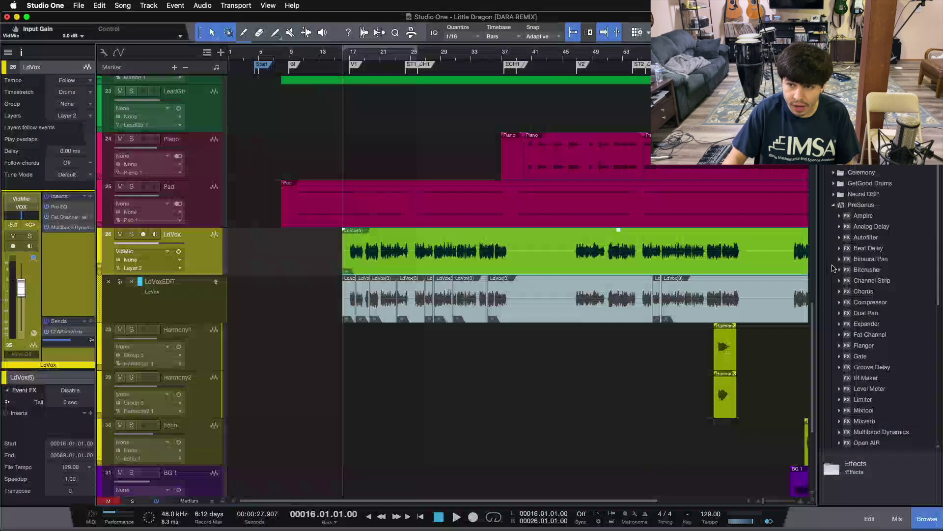
{"action": "left_click_drag", "start_coordinate": [870, 302], "coordinate": [58, 426]}
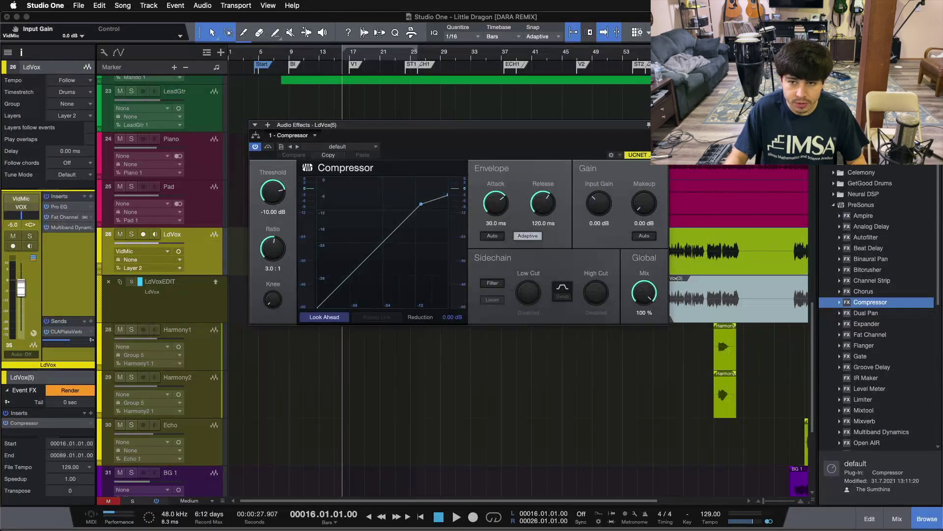
{"action": "left_click", "coordinate": [249, 238]}
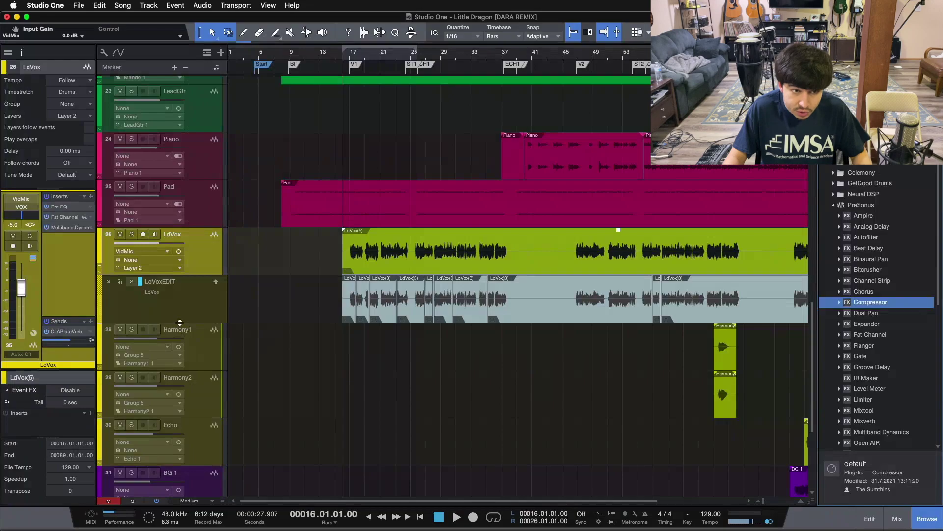
Duplicate the active LdVox layer, creating Layer 2 below LdVoxEDIT.
{"action": "right_click", "coordinate": [208, 263]}
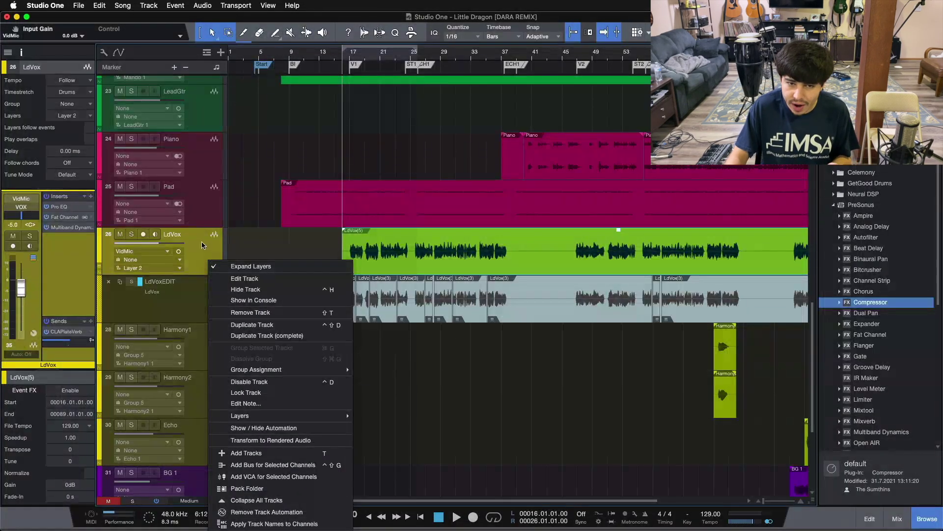
{"action": "mouse_move", "coordinate": [301, 417]}
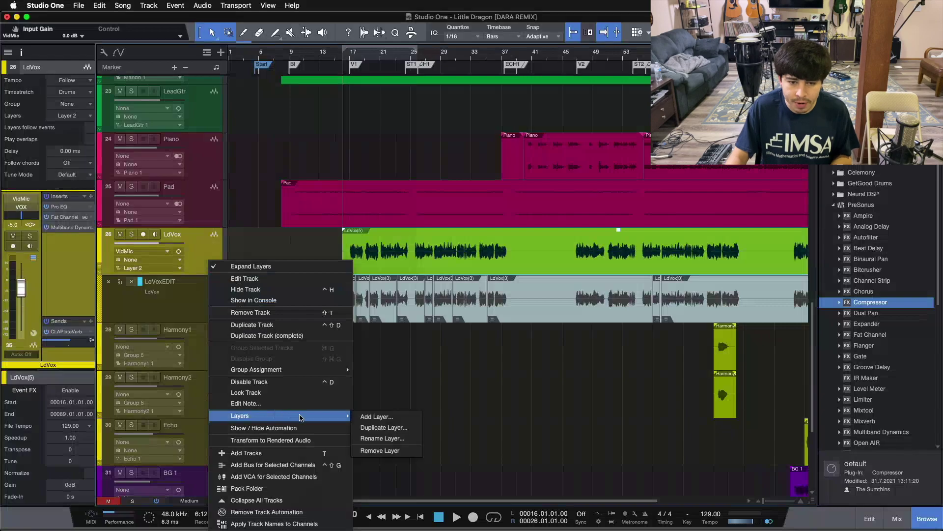
{"action": "left_click", "coordinate": [384, 427]}
{"action": "left_click", "coordinate": [511, 180]}
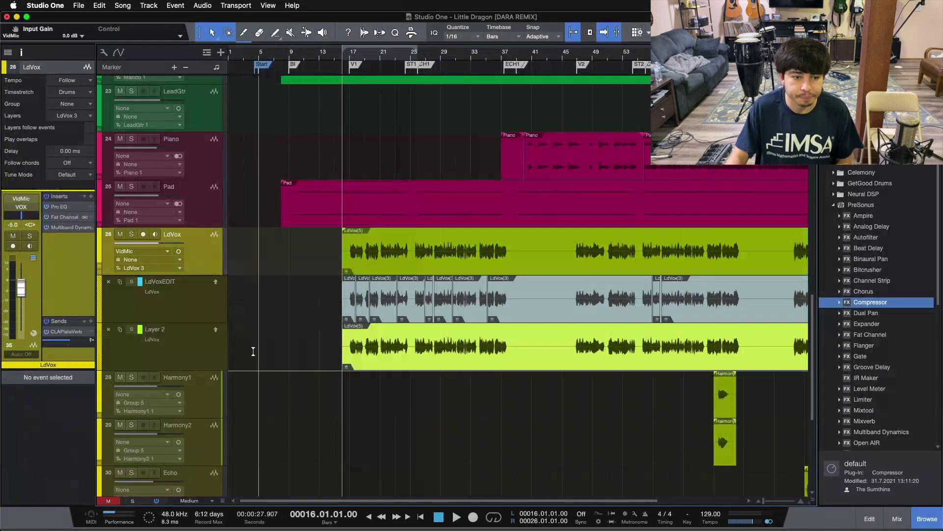
Rename the new Layer 2 to 'UnCompressed'.
{"action": "double_click", "coordinate": [152, 329]}
{"action": "type", "text": "UnCo"}
{"action": "type", "text": "ssed"}
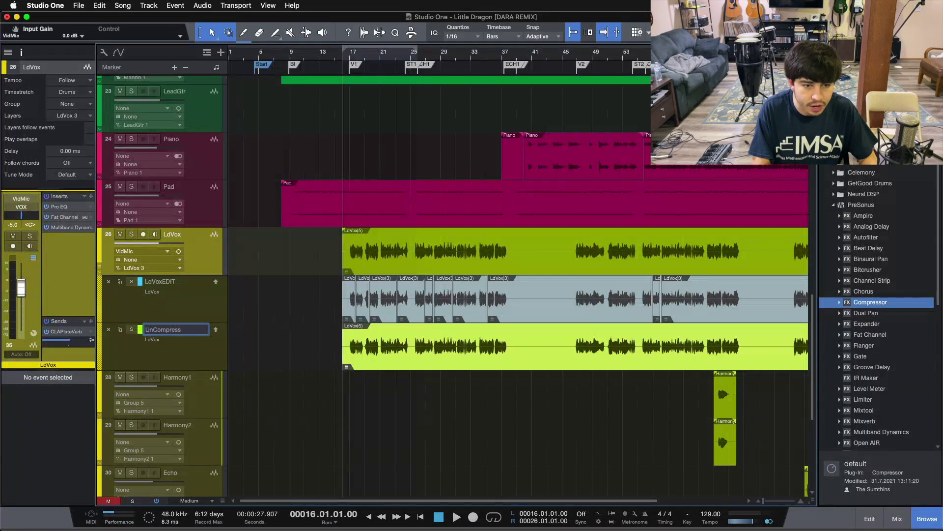
{"action": "key", "text": "Return"}
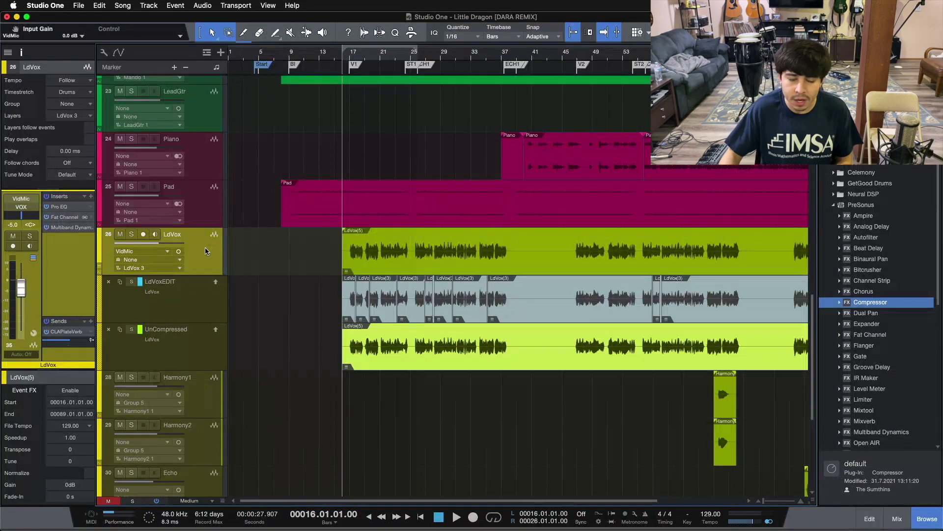
{"action": "right_click", "coordinate": [205, 251]}
{"action": "left_click", "coordinate": [188, 350]}
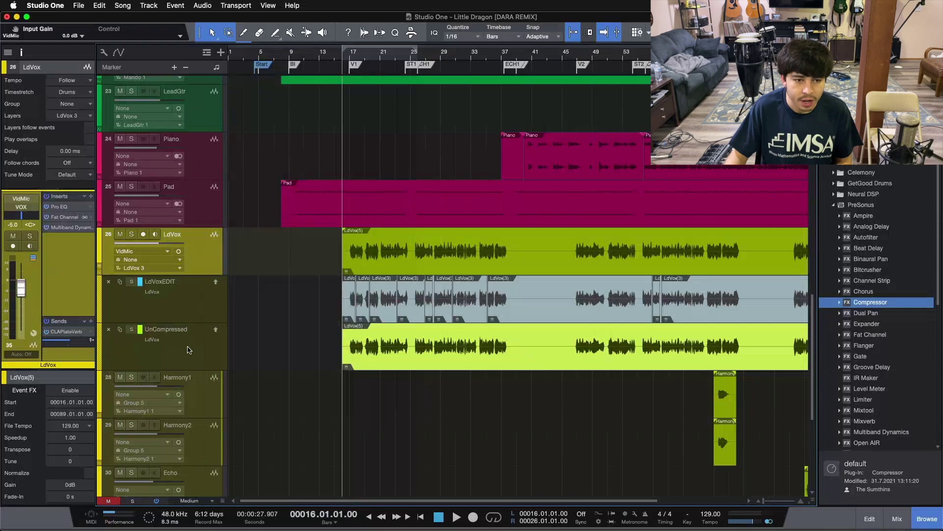
{"action": "left_click", "coordinate": [186, 347]}
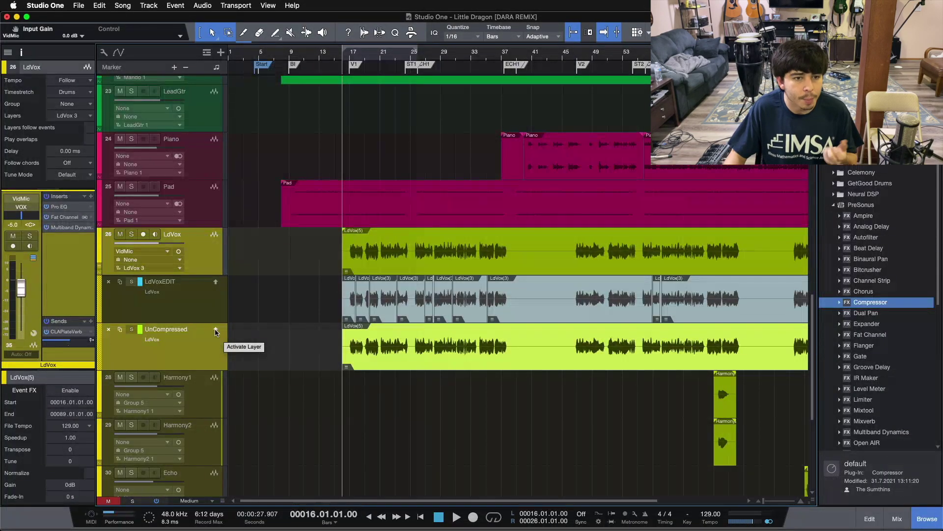
{"action": "left_click", "coordinate": [207, 256]}
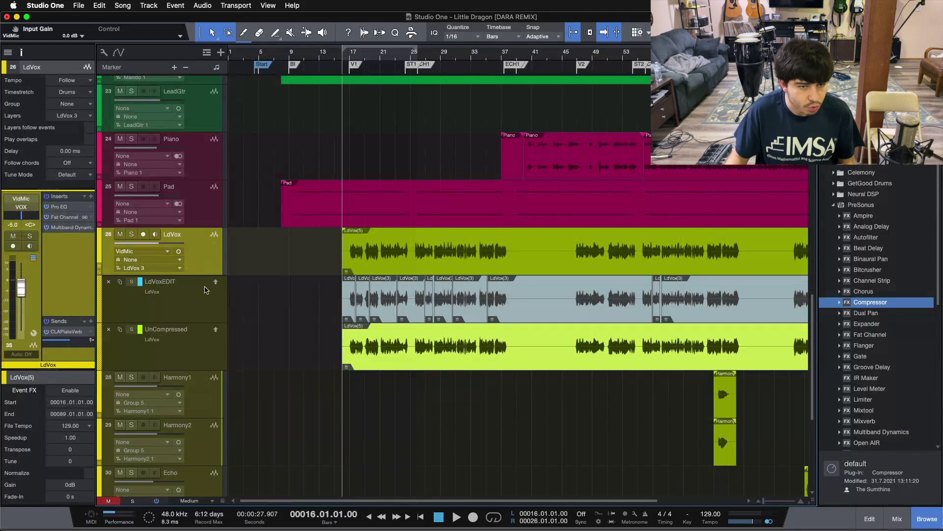
Duplicate the current LdVox layer again, adding a new layer below UnCompressed.
{"action": "right_click", "coordinate": [206, 256]}
{"action": "mouse_move", "coordinate": [349, 412]}
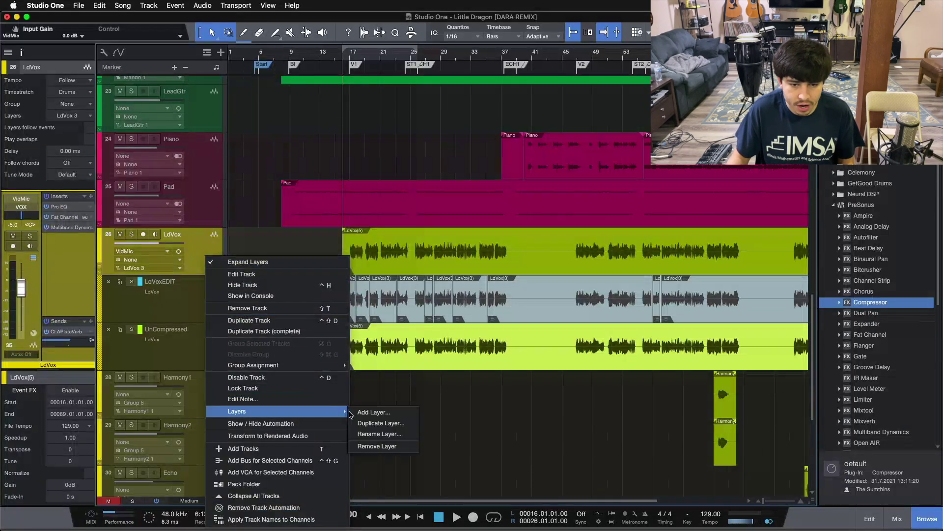
{"action": "left_click", "coordinate": [388, 423]}
{"action": "left_click", "coordinate": [500, 182]}
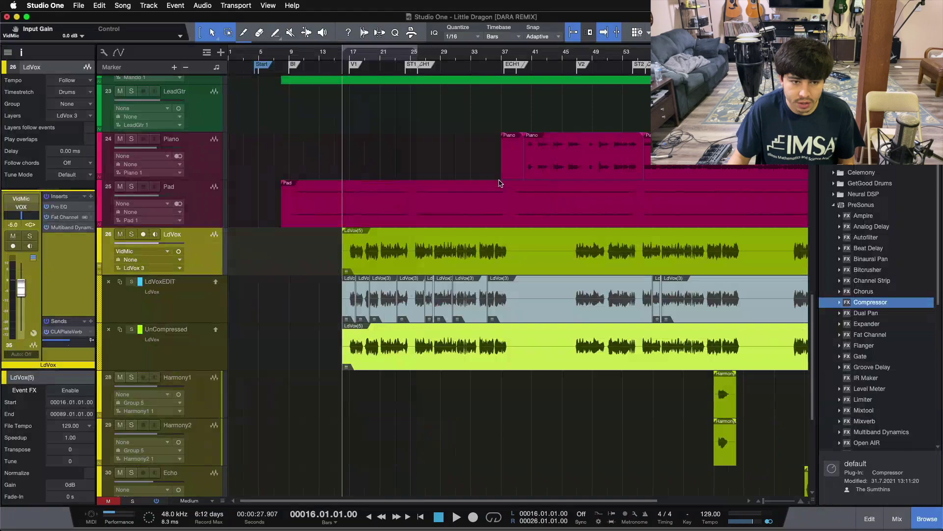
Rename the new duplicated layer to 'UnLimited', correcting the mistyped letters.
{"action": "double_click", "coordinate": [164, 377]}
{"action": "type", "text": "UNLIM"}
{"action": "key", "text": "BackSpace"}
{"action": "key", "text": "BackSpace"}
{"action": "key", "text": "BackSpace"}
{"action": "key", "text": "BackSpace"}
{"action": "key", "text": "BackSpace"}
{"action": "key", "text": "BackSpace"}
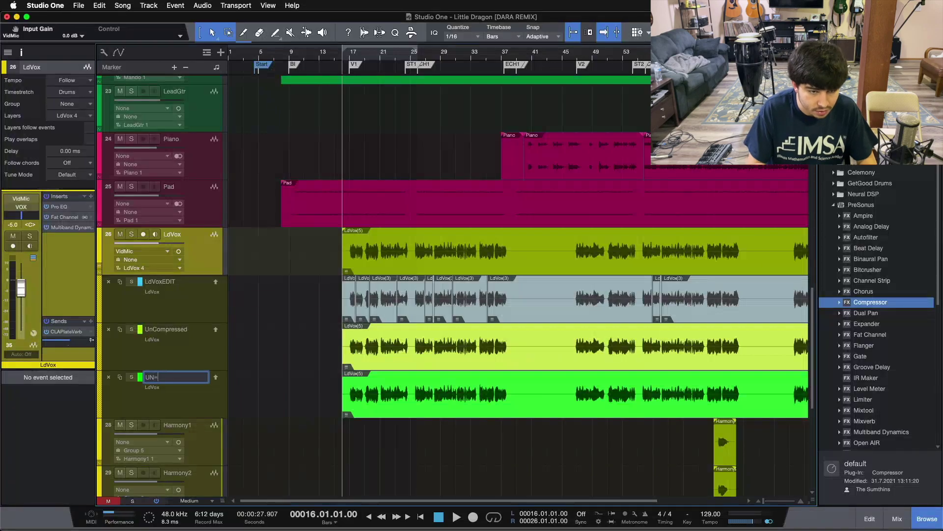
{"action": "key", "text": "BackSpace"}
{"action": "type", "text": "nLimited"}
{"action": "right_click", "coordinate": [213, 275]}
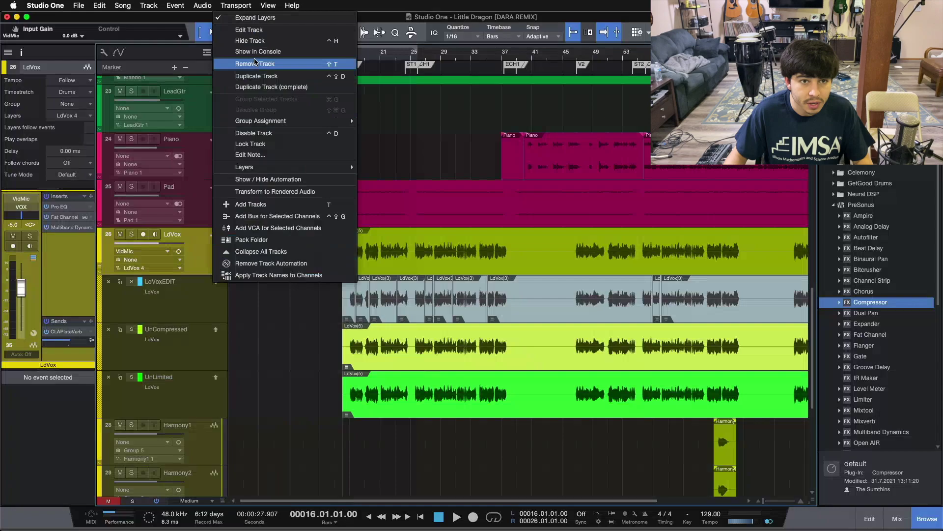
Collapse the layers and render a Limiter as Event FX into the LdVox(5) event.
{"action": "left_click", "coordinate": [255, 17]}
{"action": "left_click", "coordinate": [384, 272]}
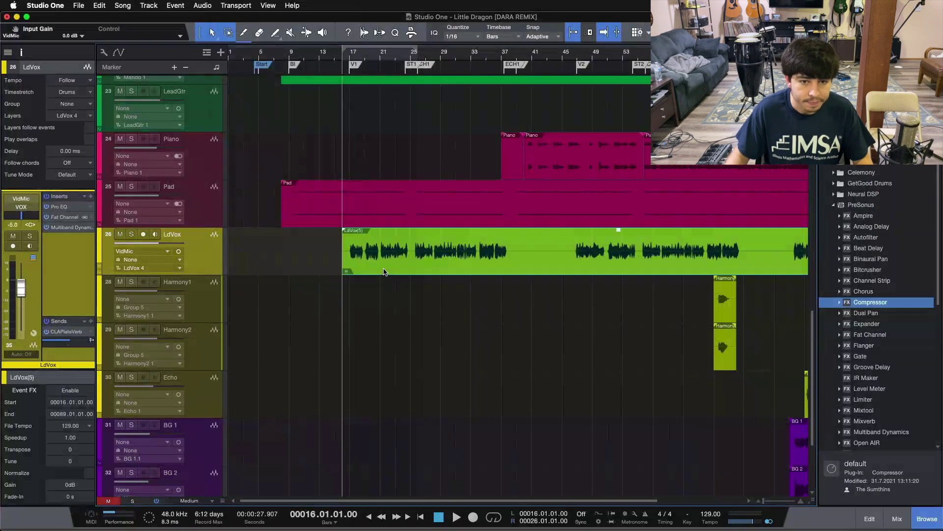
{"action": "left_click", "coordinate": [49, 391]}
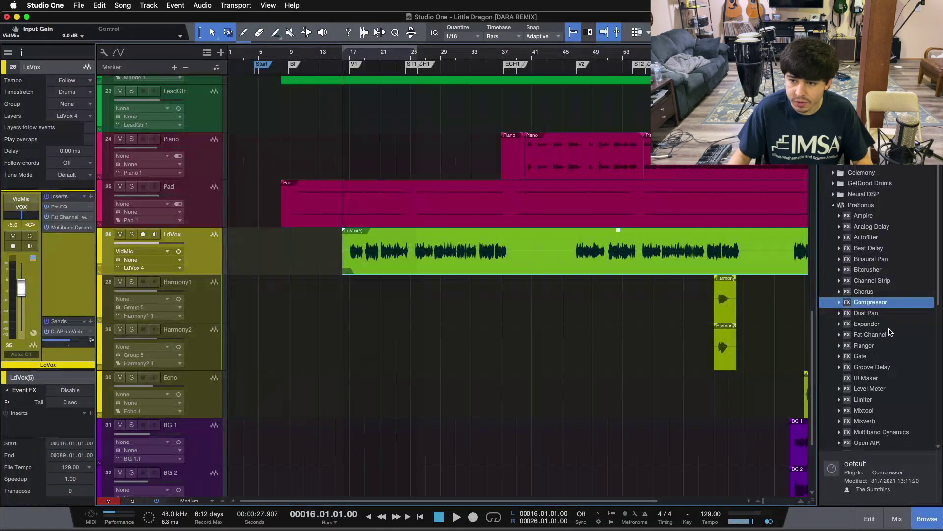
{"action": "left_click_drag", "start_coordinate": [864, 399], "coordinate": [19, 423]}
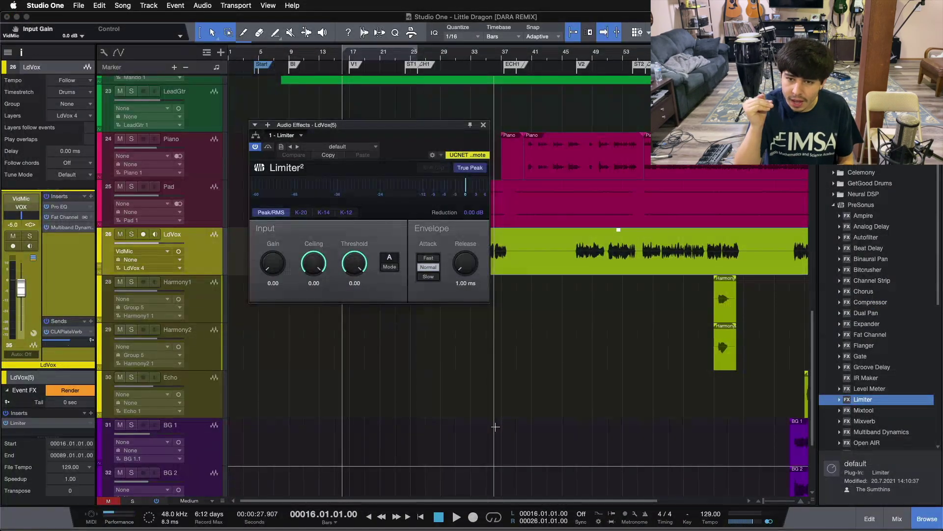
{"action": "left_click", "coordinate": [86, 391]}
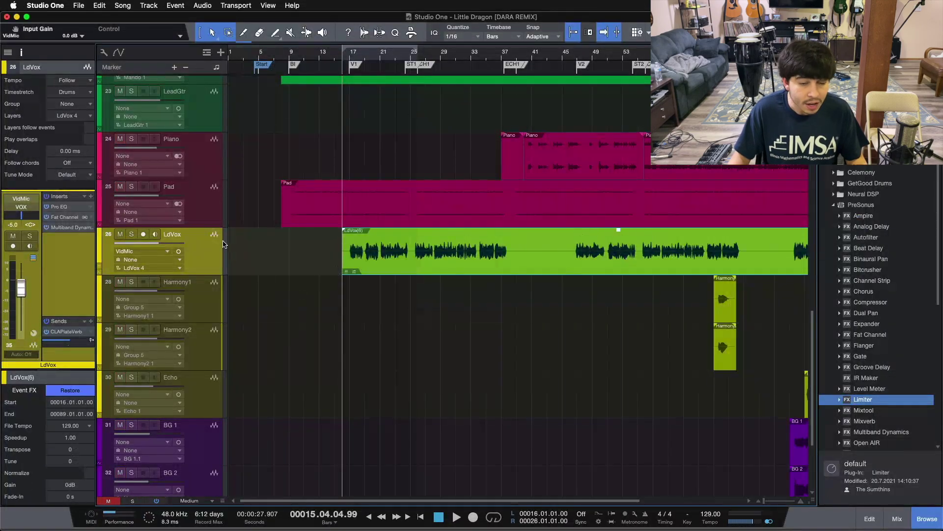
Expand the LdVox layers again and make UnLimited the active take.
{"action": "right_click", "coordinate": [199, 241]}
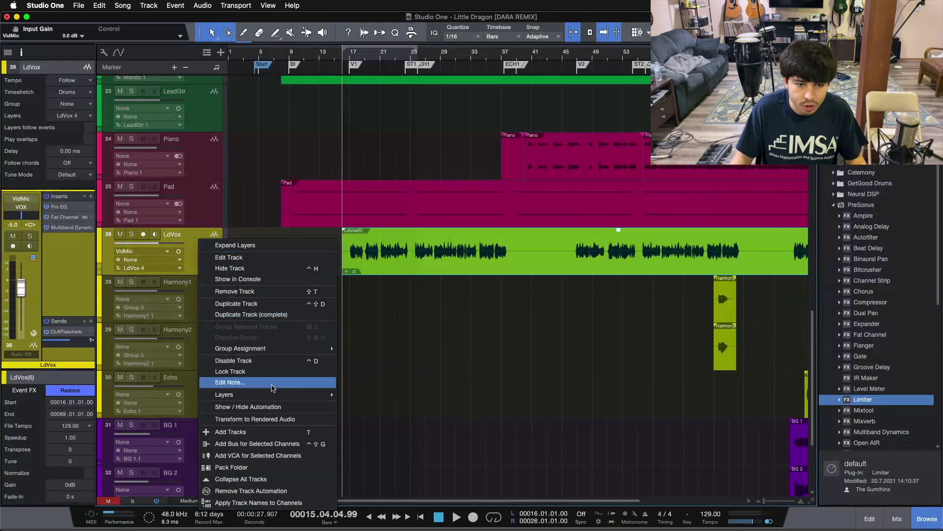
{"action": "mouse_move", "coordinate": [315, 394]}
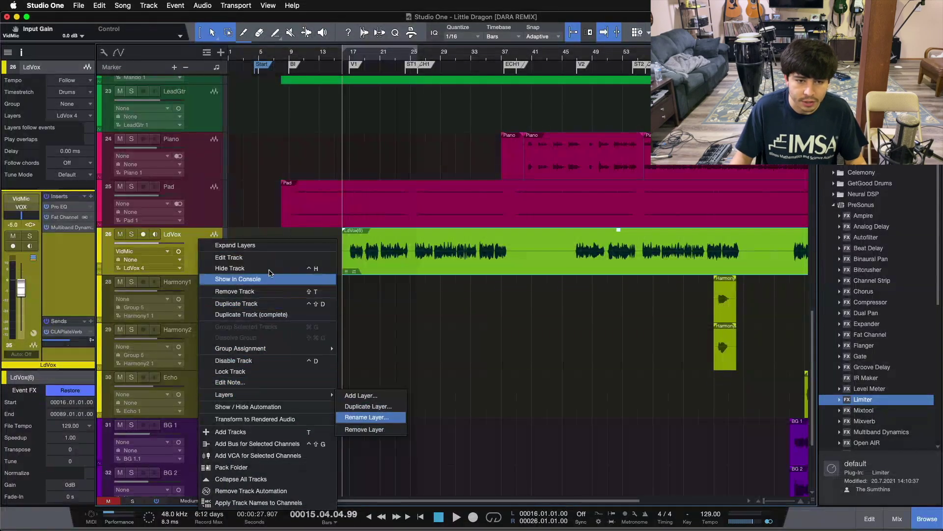
{"action": "left_click", "coordinate": [246, 245]}
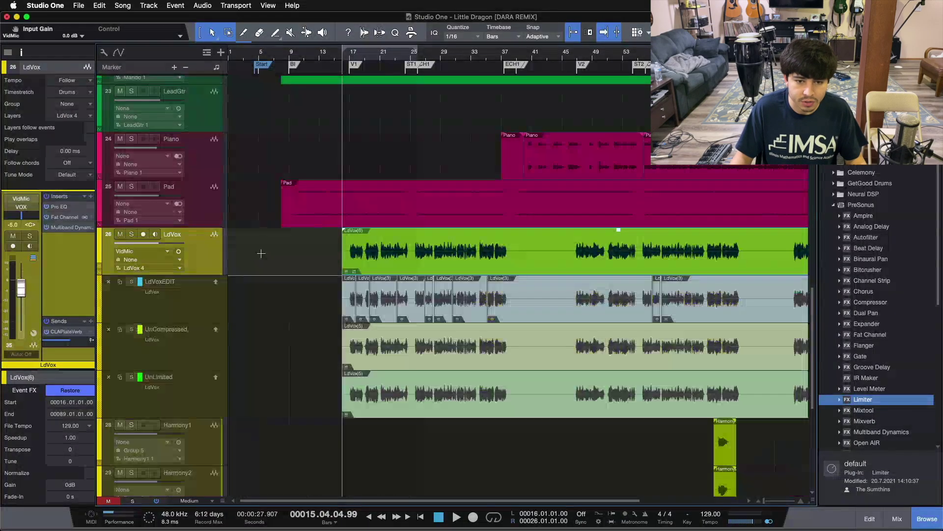
{"action": "left_click", "coordinate": [203, 392]}
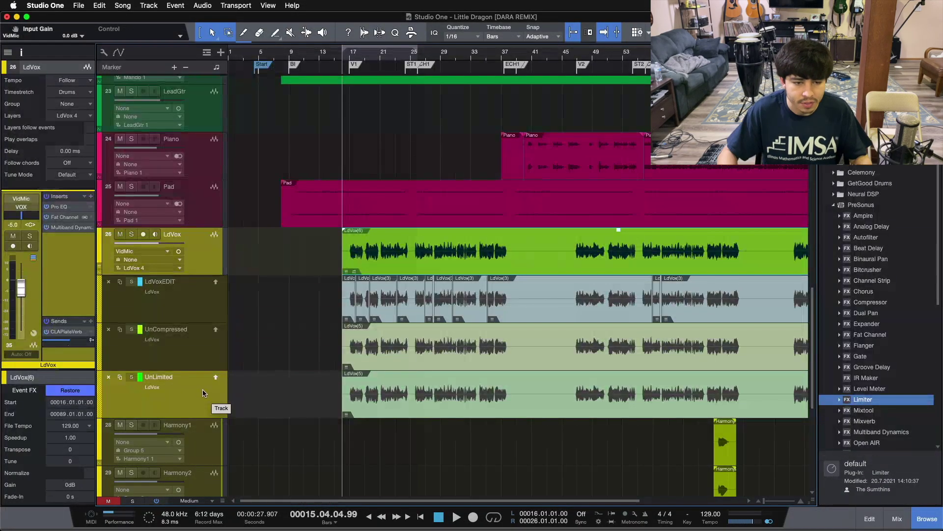
{"action": "left_click", "coordinate": [215, 377]}
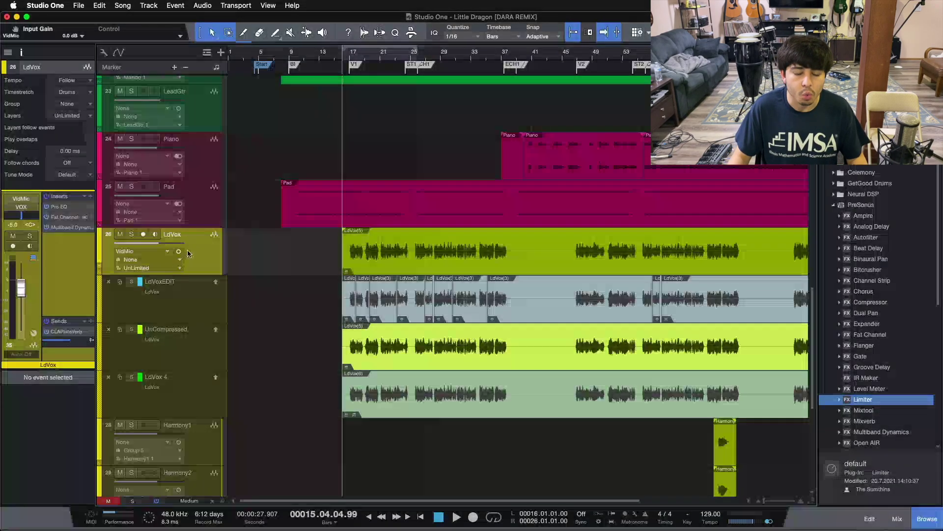
Add a new LdVox 5 layer and comp sections from LdVox 4 onto the main take.
{"action": "left_click", "coordinate": [416, 260]}
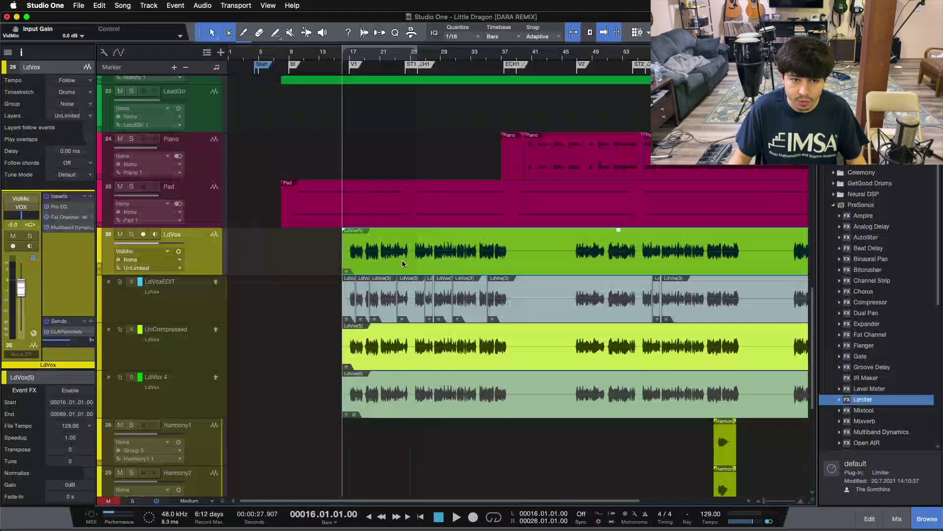
{"action": "right_click", "coordinate": [195, 256]}
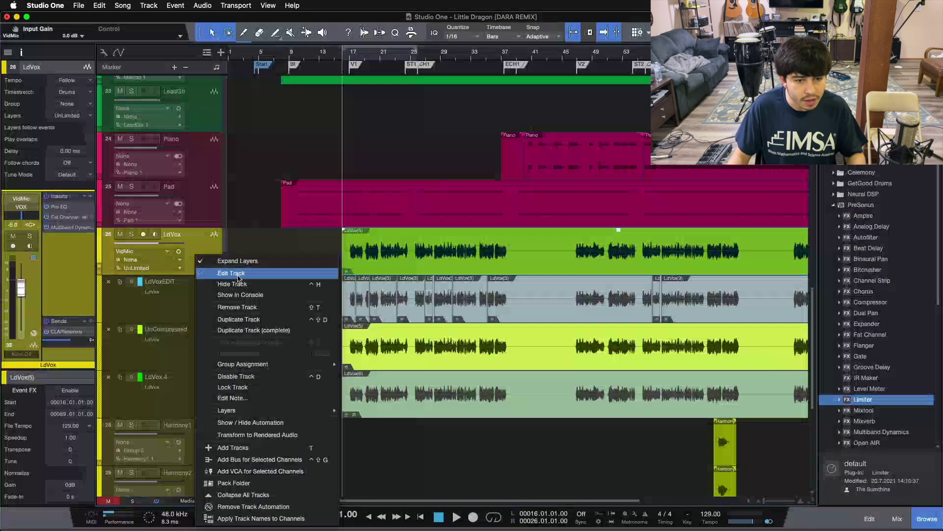
{"action": "mouse_move", "coordinate": [296, 409]}
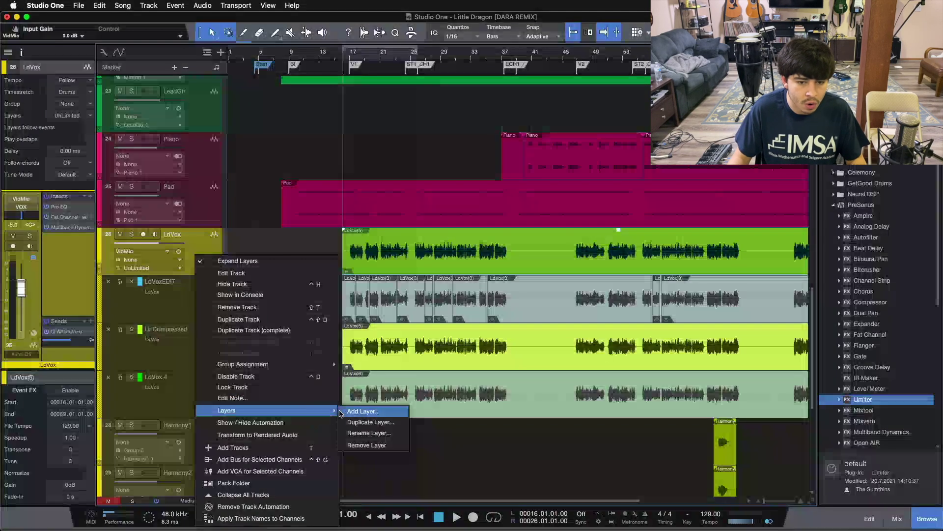
{"action": "left_click", "coordinate": [354, 410]}
{"action": "left_click", "coordinate": [511, 181]}
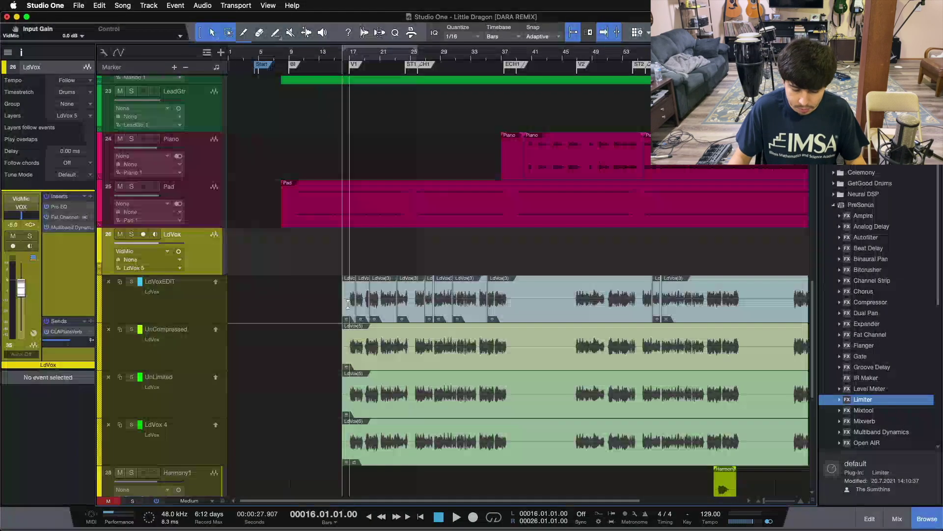
{"action": "left_click_drag", "start_coordinate": [338, 246], "coordinate": [661, 244]}
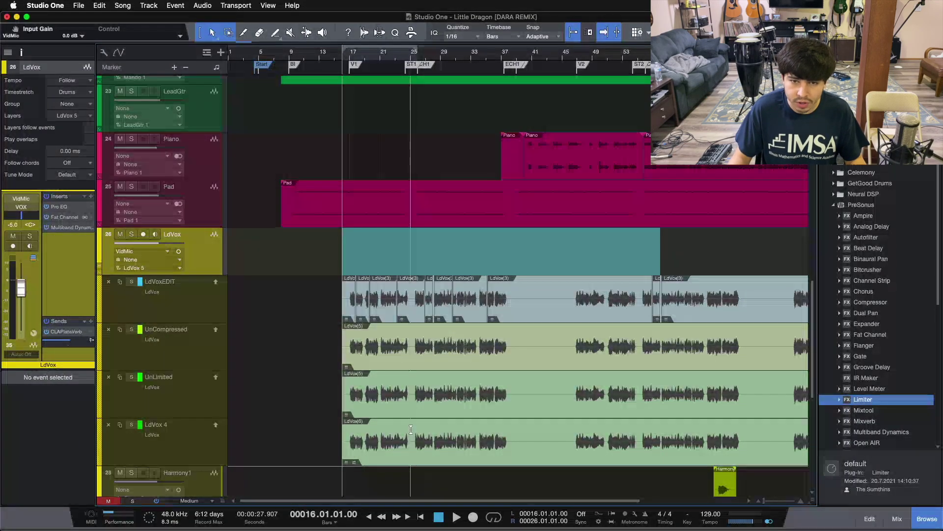
{"action": "left_click_drag", "start_coordinate": [410, 442], "coordinate": [637, 445]}
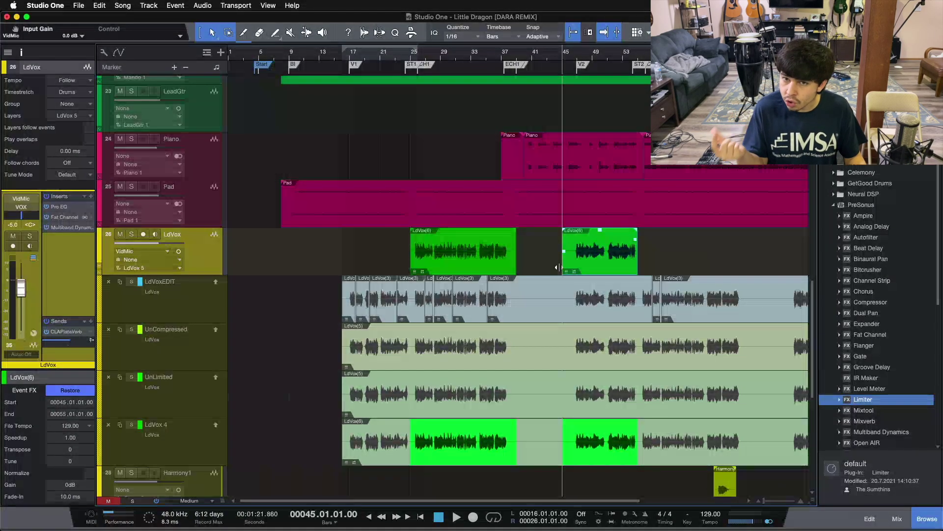
Undo the comped sections and added layer, then select the LdVoxEDIT and UnCompressed layers.
{"action": "key", "text": "Delete"}
{"action": "key", "text": "ctrl+z"}
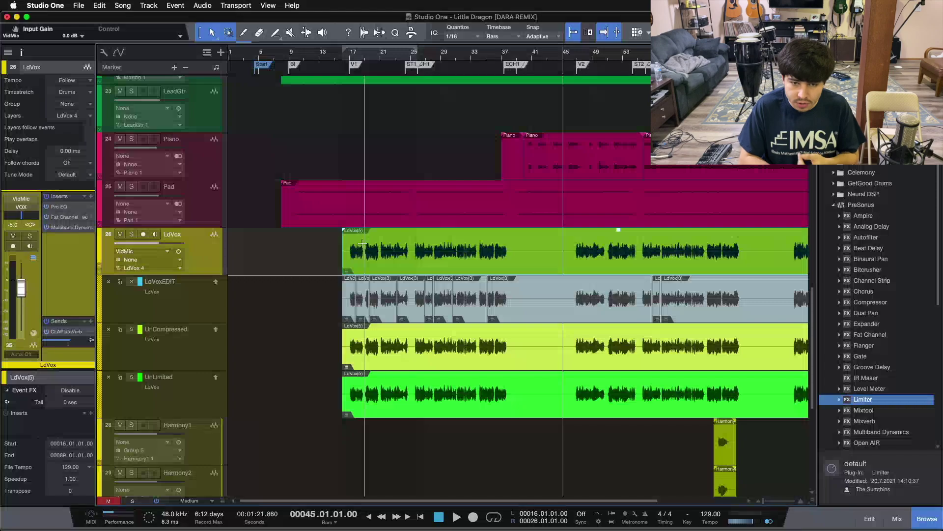
{"action": "left_click", "coordinate": [199, 308]}
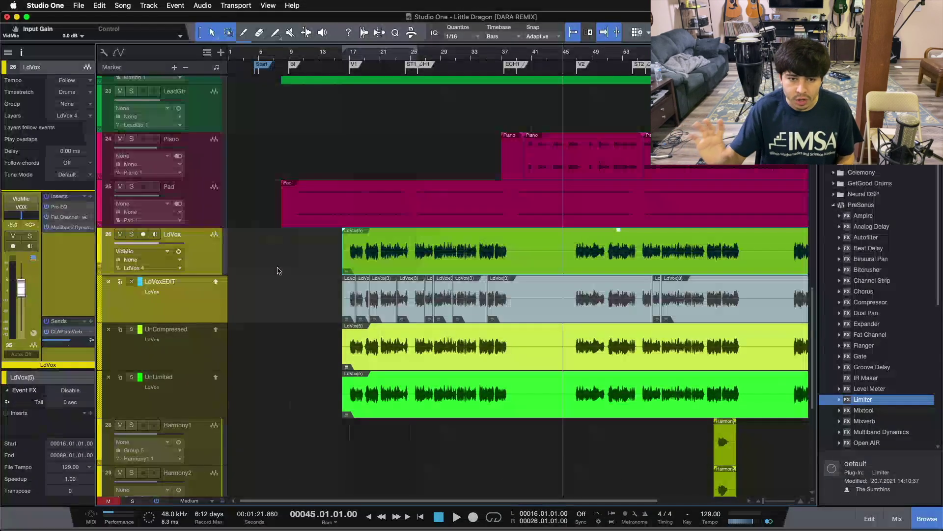
{"action": "left_click", "coordinate": [200, 362]}
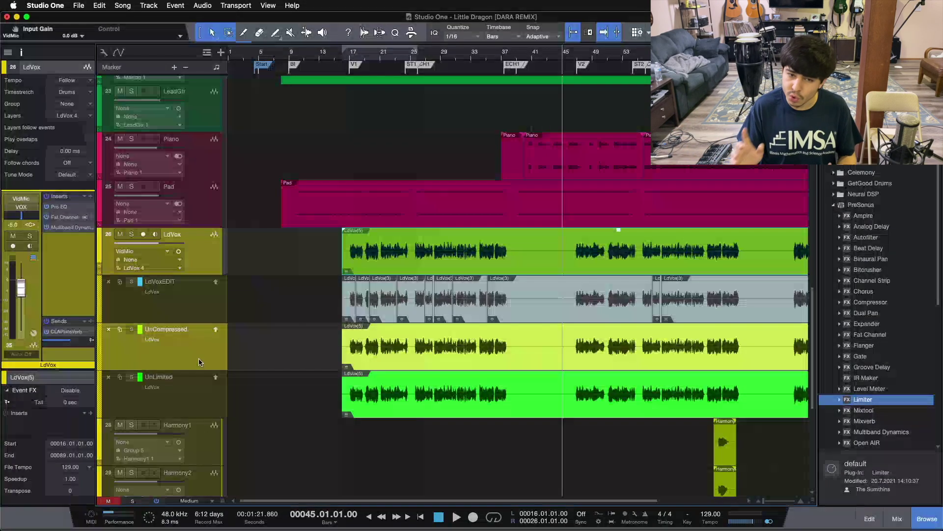